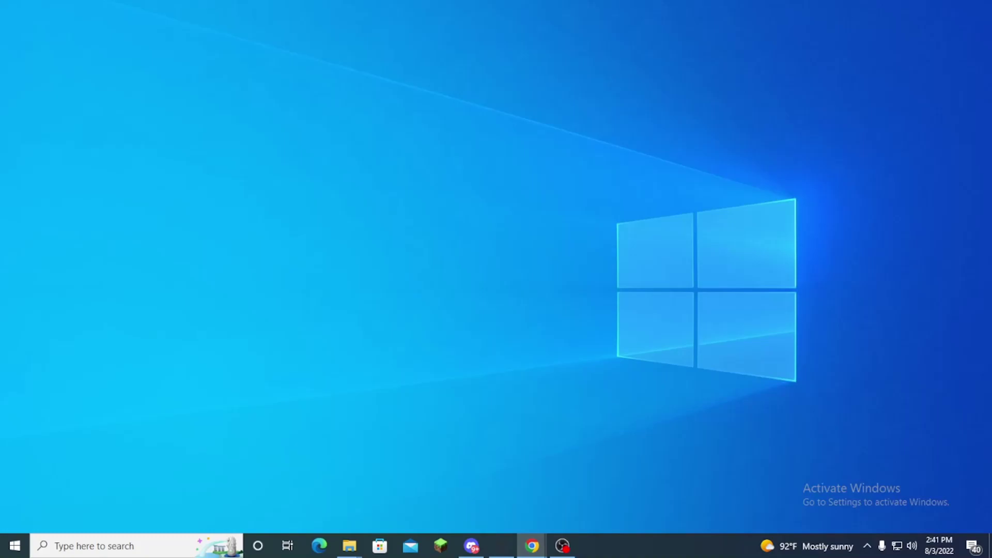
# - Download Cracker's Wither Storm Mod from its CurseForge page and close the browser window
pyautogui.press('super+d')
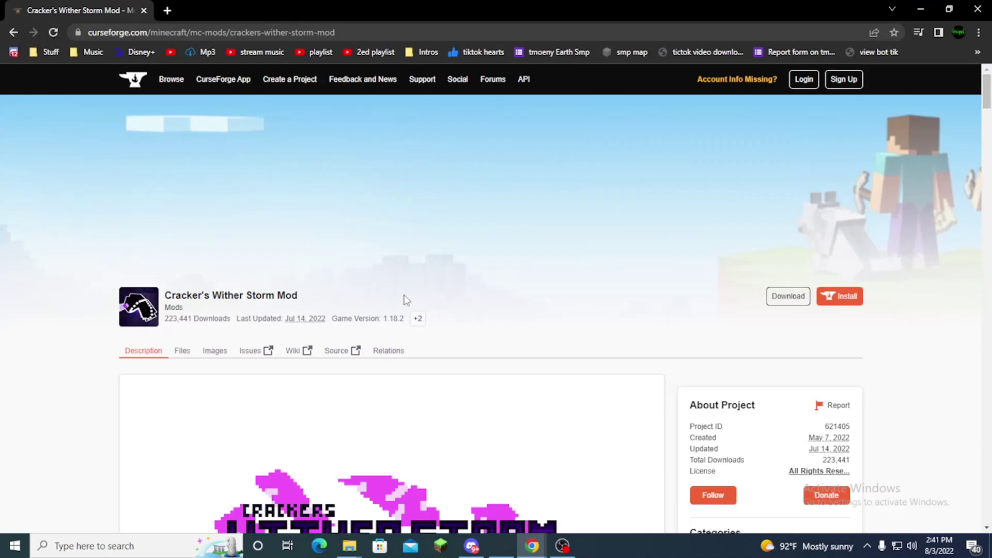
pyautogui.scroll(-10, 407, 300)
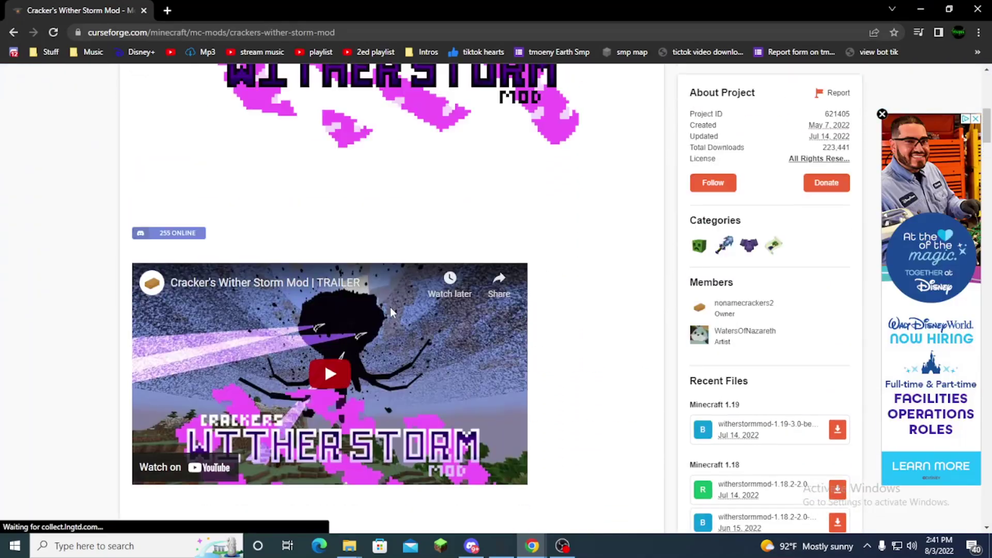
pyautogui.scroll(10, 114, 158)
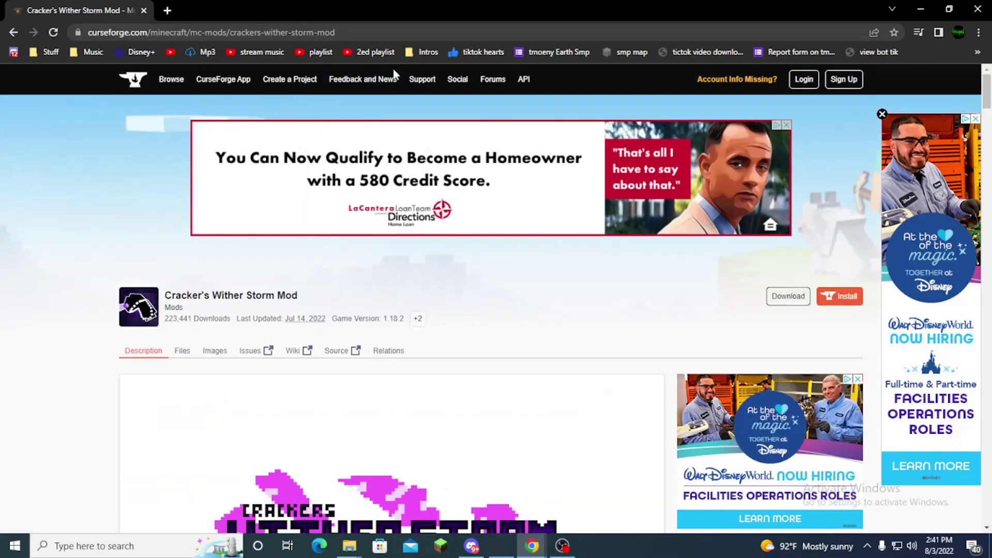
pyautogui.click(791, 294)
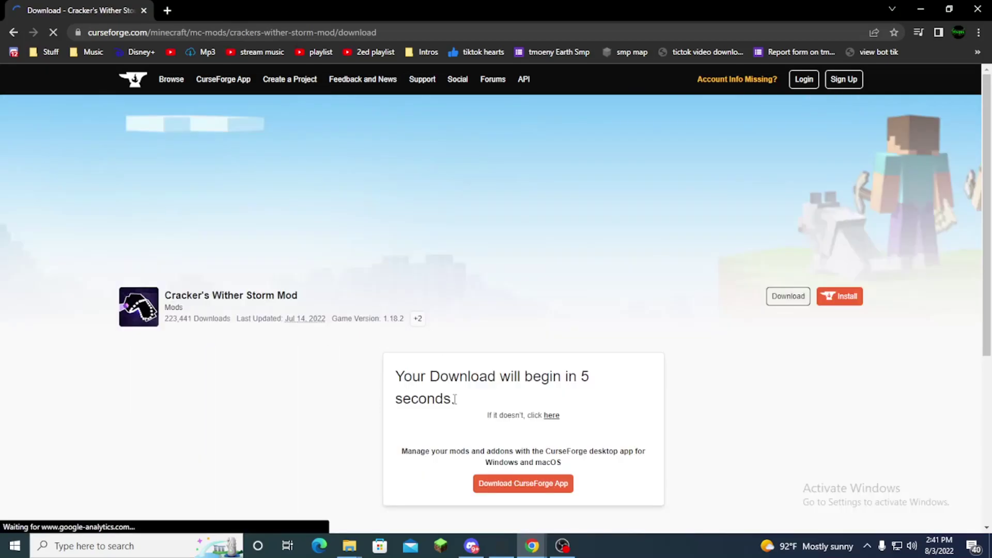
pyautogui.scroll(-2, 445, 382)
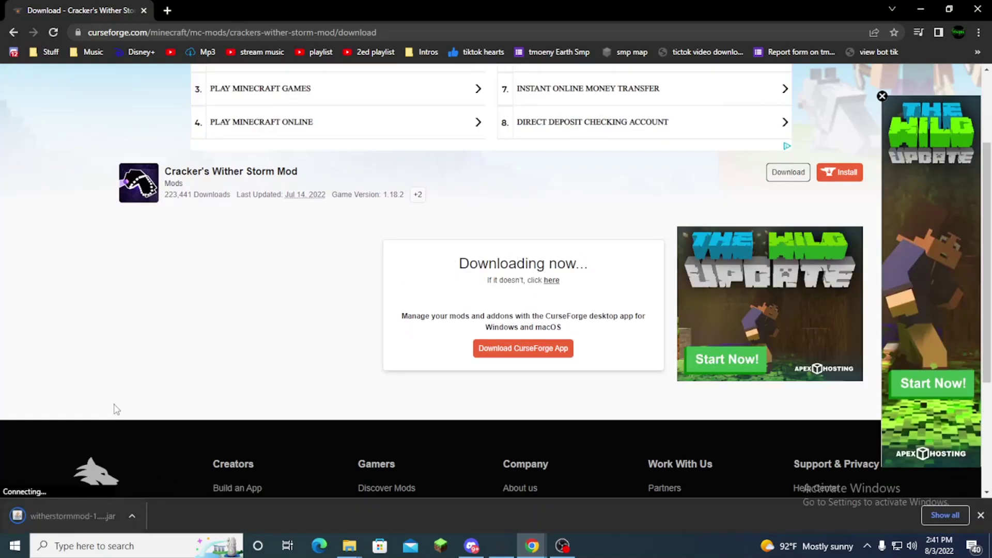
pyautogui.moveTo(124, 11); pyautogui.dragTo(100, 22)
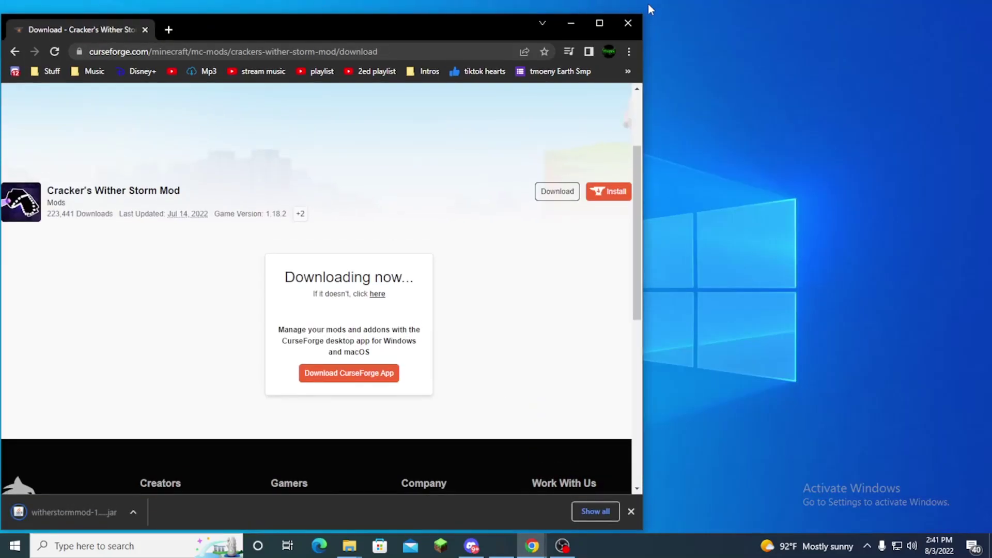
pyautogui.click(631, 21)
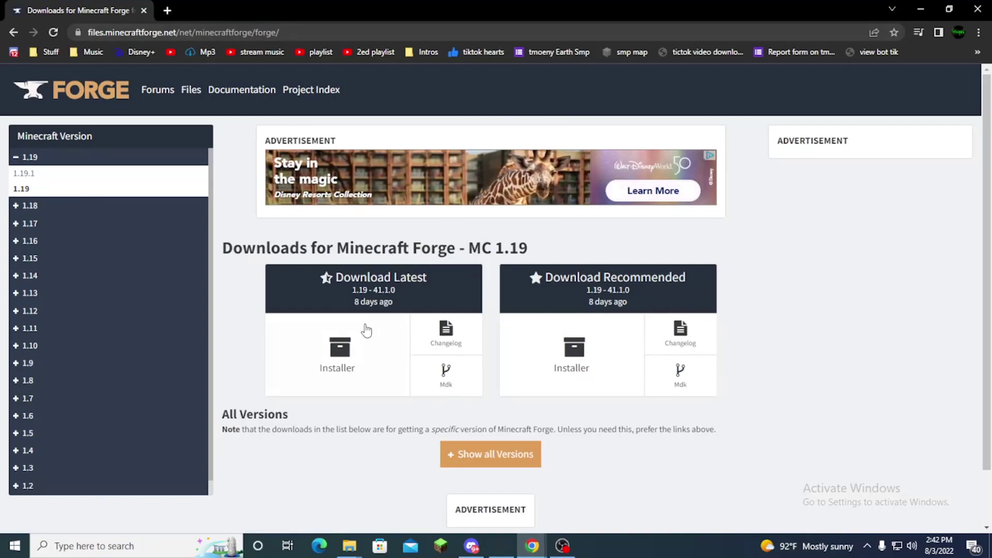
# - Download the latest Minecraft Forge installer for 1.19 (41.1.0), skipping the advertisement page, and return to the desktop
pyautogui.moveTo(336, 278)
pyautogui.mouseDown()
pyautogui.moveTo(411, 278)
pyautogui.moveTo(339, 279)
pyautogui.mouseUp()
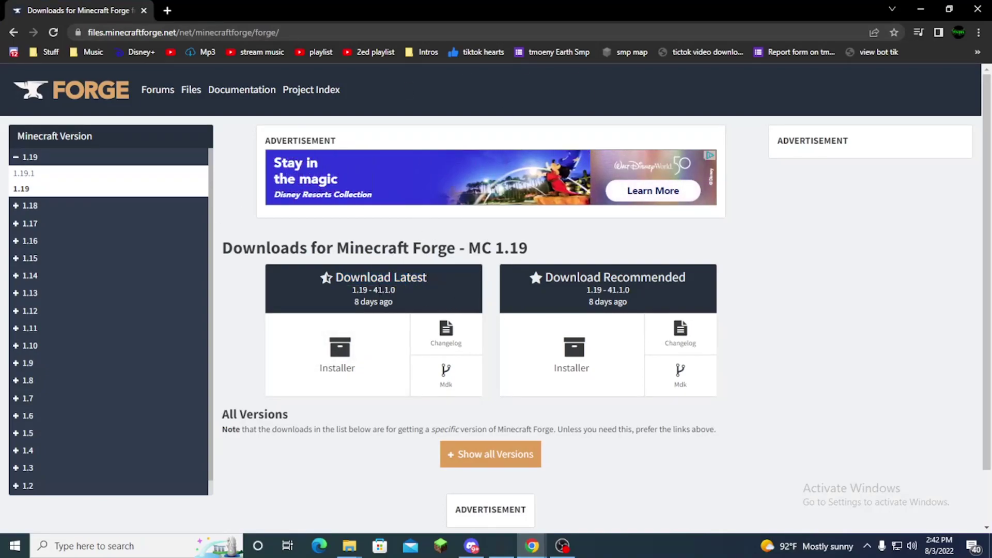
pyautogui.click(380, 339)
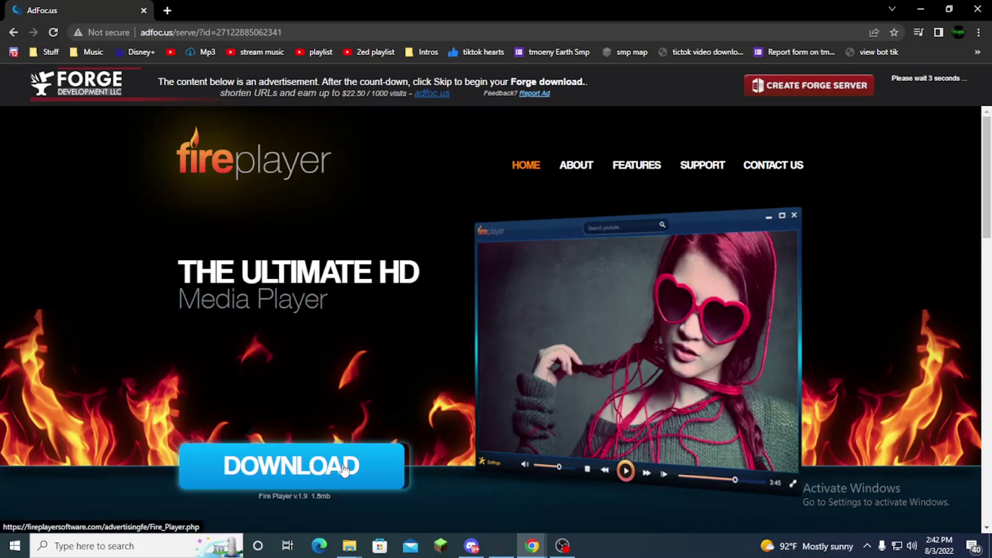
pyautogui.moveTo(892, 79); pyautogui.dragTo(949, 79)
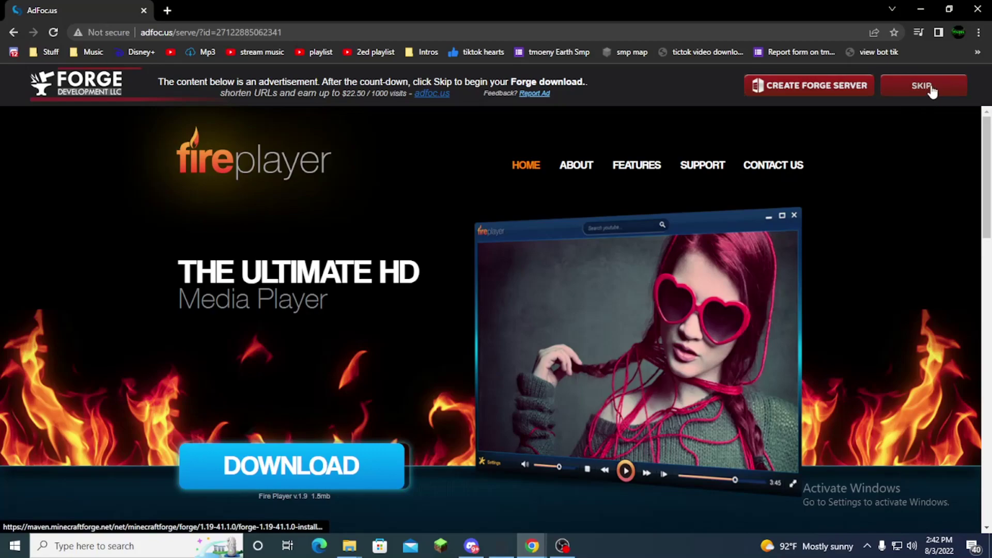
pyautogui.click(930, 88)
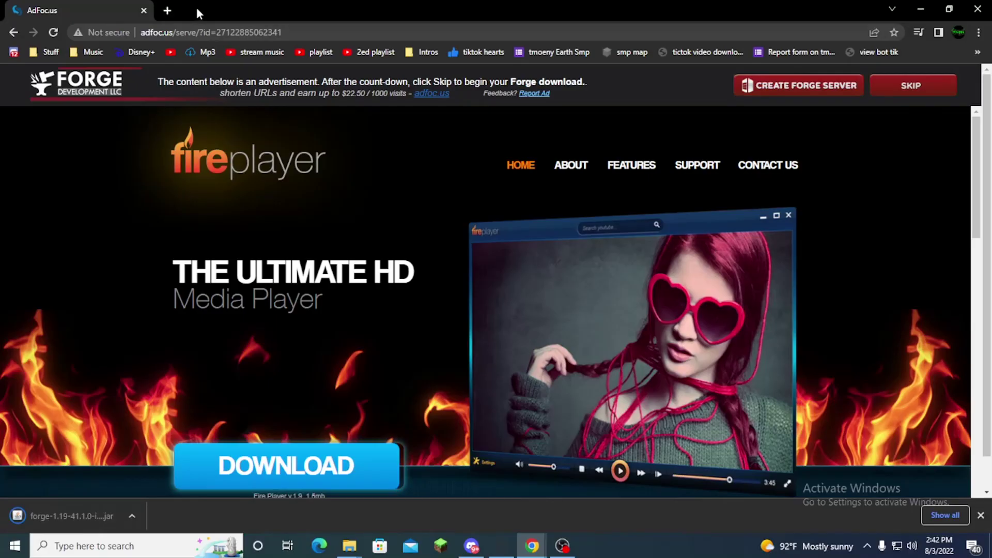
pyautogui.press('super+d')
pyautogui.moveTo(221, 160); pyautogui.dragTo(433, 314)
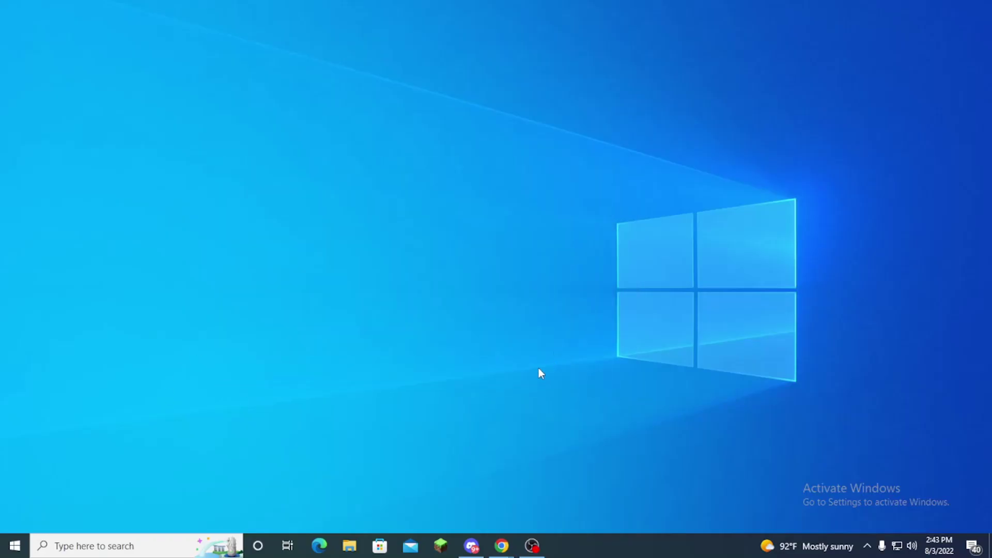
# - Move the Forge installer and the witherstormmod jar from the Downloads folder onto the desktop, and close File Explorer
pyautogui.click(350, 548)
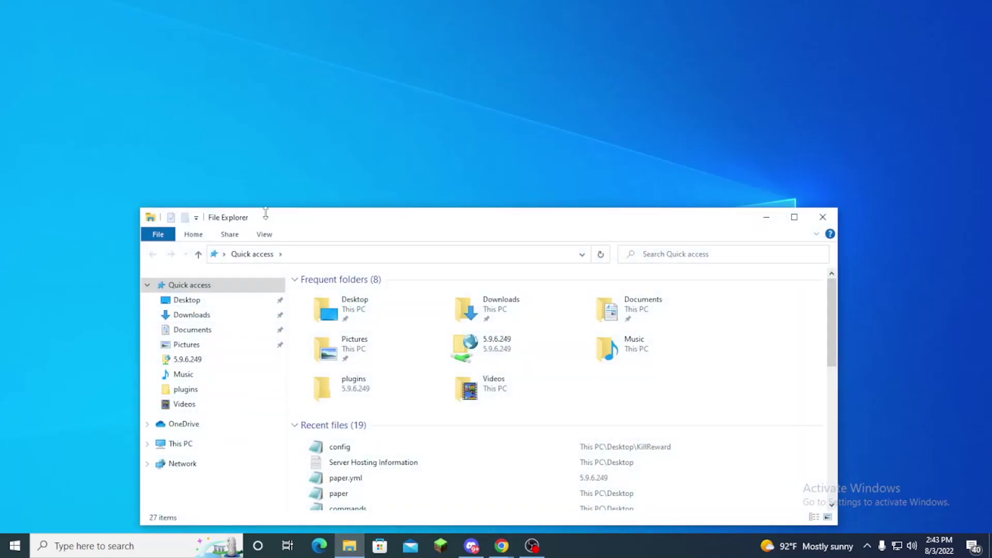
pyautogui.moveTo(266, 212); pyautogui.dragTo(266, 5)
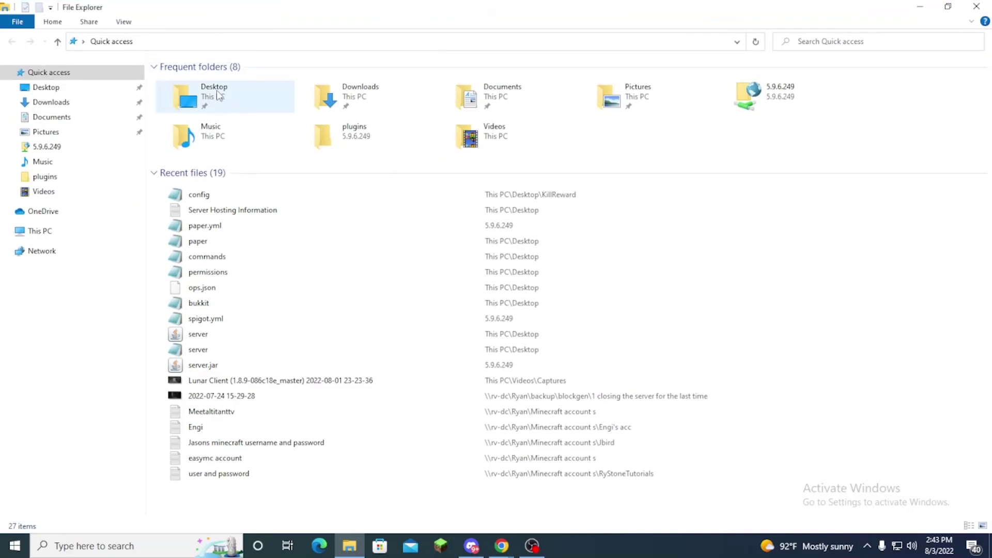
pyautogui.click(64, 105)
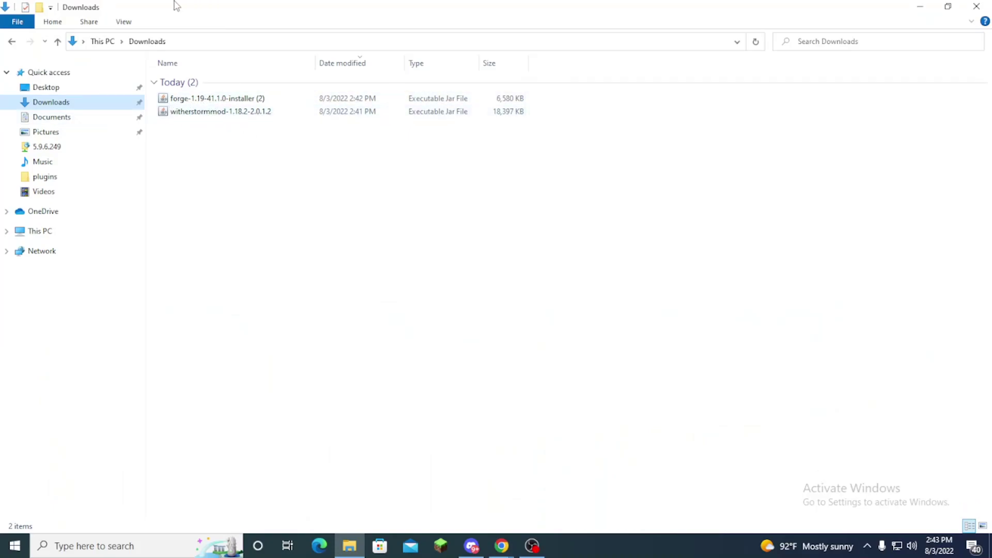
pyautogui.moveTo(160, 7); pyautogui.dragTo(530, 107)
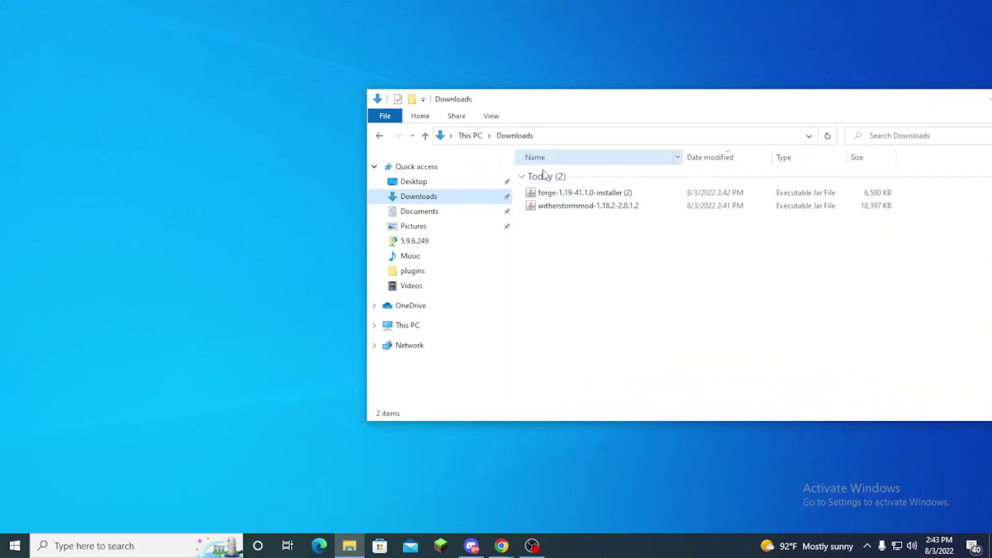
pyautogui.moveTo(576, 251); pyautogui.dragTo(850, 191)
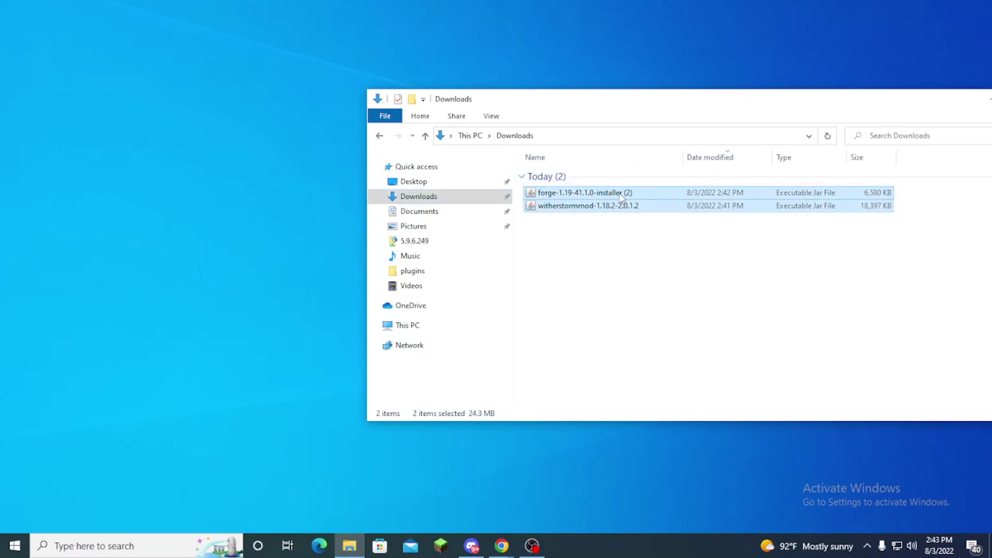
pyautogui.moveTo(620, 196); pyautogui.dragTo(175, 107)
pyautogui.hotkey('alt', 'F4')
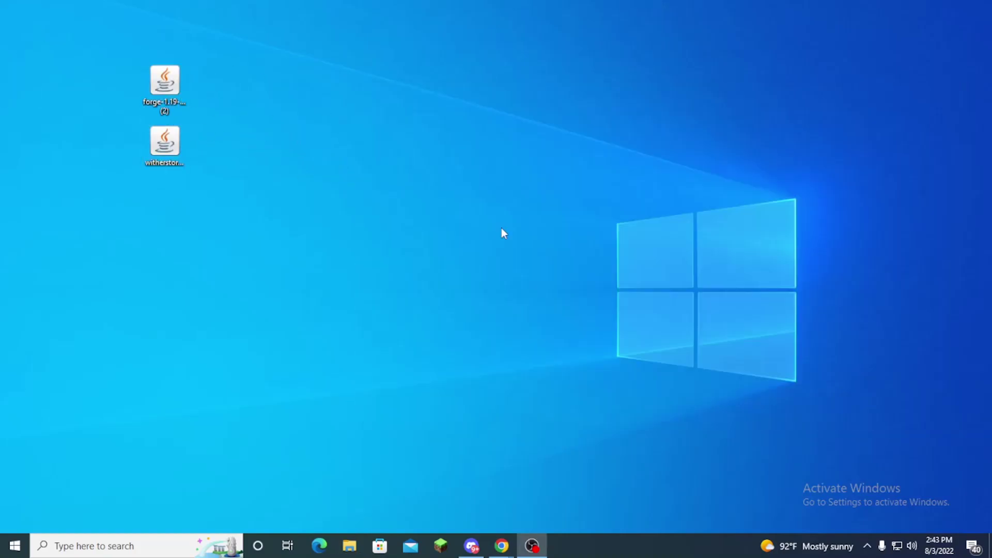
# - Create a desktop folder named "wither storm mod server"
pyautogui.rightClick(312, 124)
pyautogui.moveTo(403, 243)
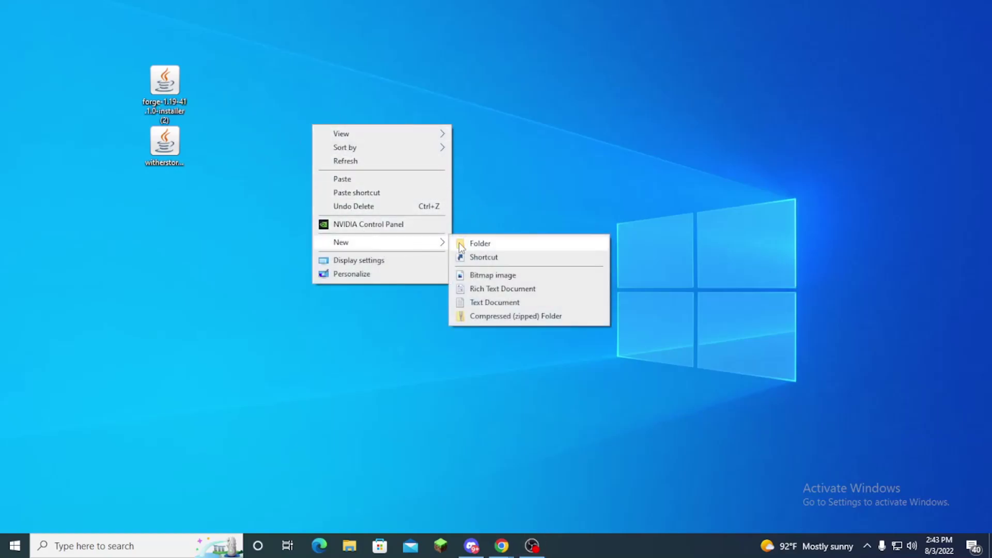
pyautogui.click(477, 243)
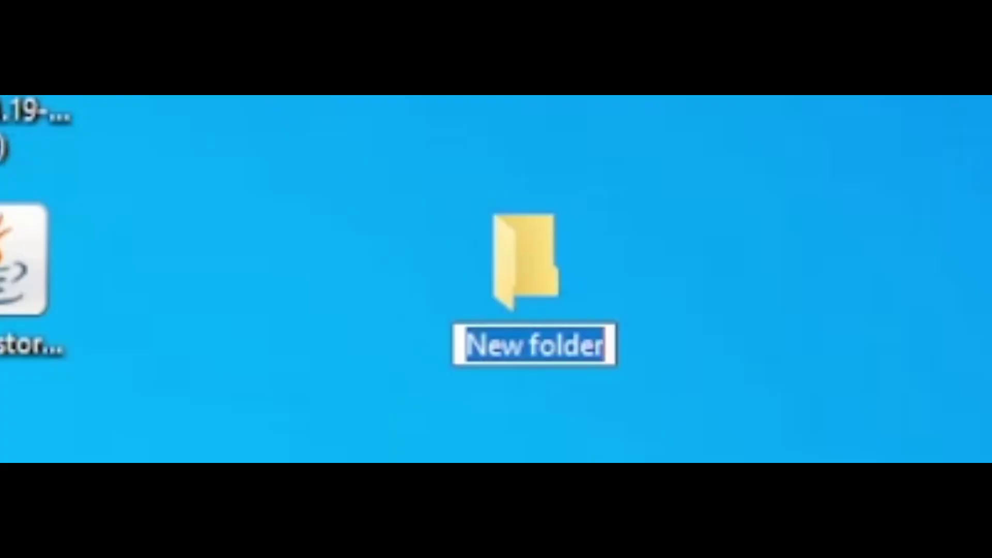
pyautogui.write('wither storm mod server')
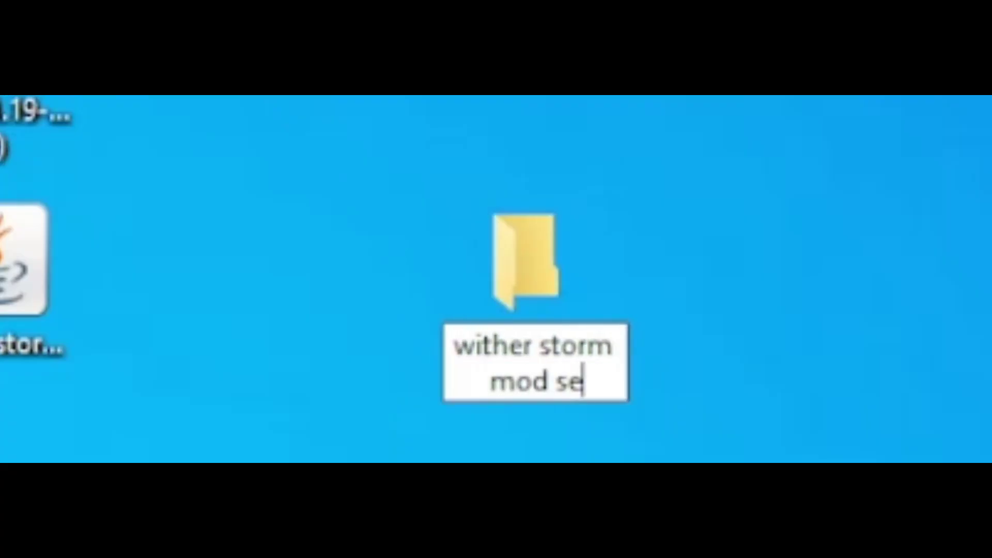
pyautogui.press('Return')
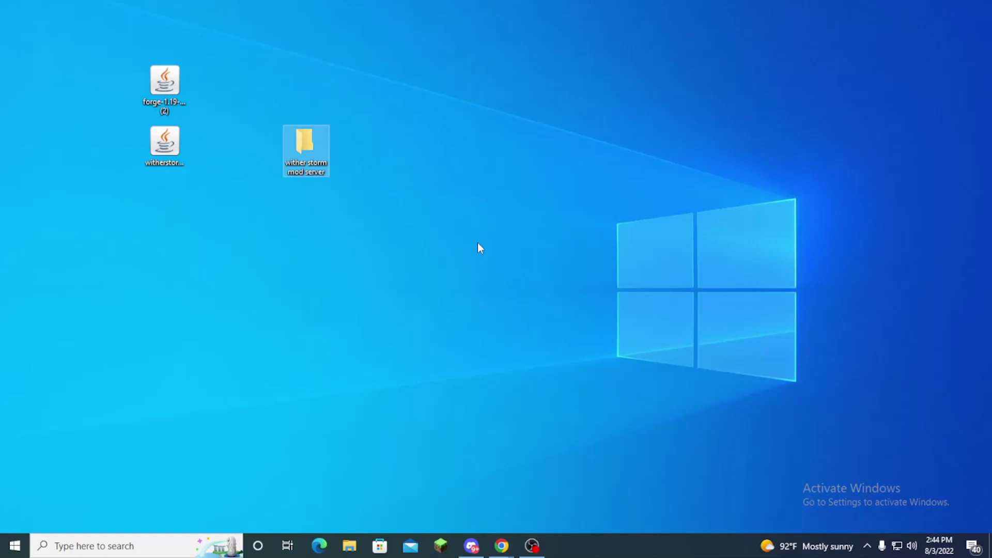
pyautogui.click(365, 189)
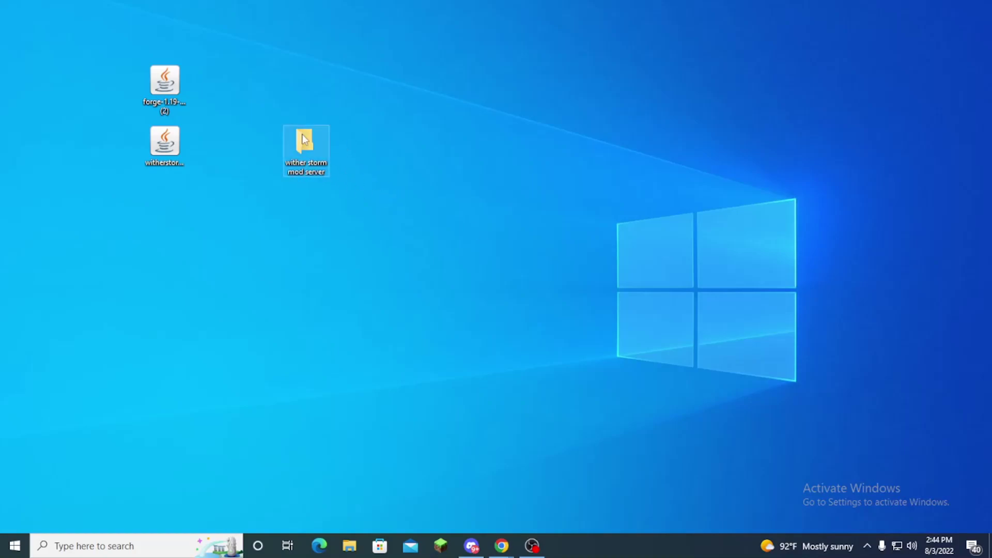
pyautogui.click(315, 166)
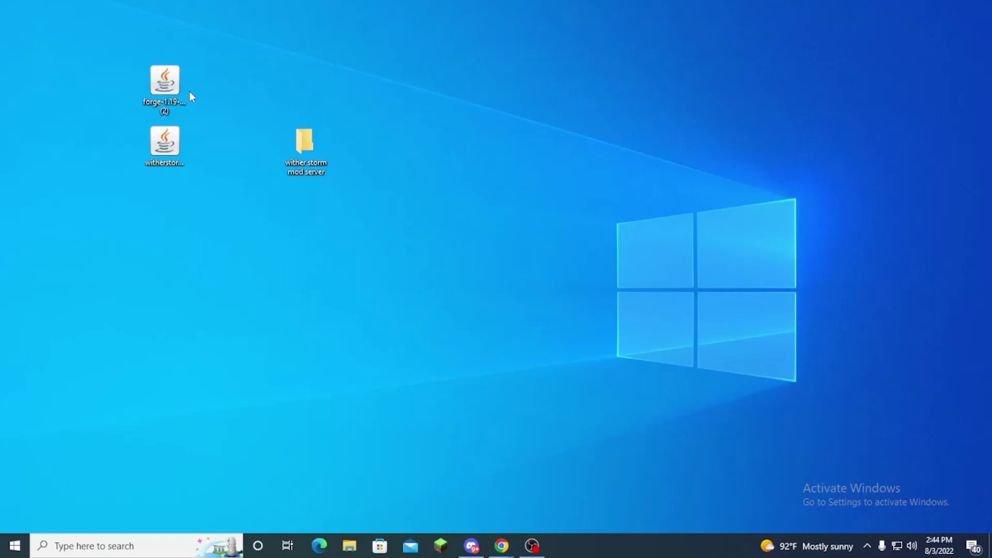
# - Launch the Forge installer, choose Install server, and set its target directory to the desktop's "wither storm mod server" folder
pyautogui.doubleClick(167, 86)
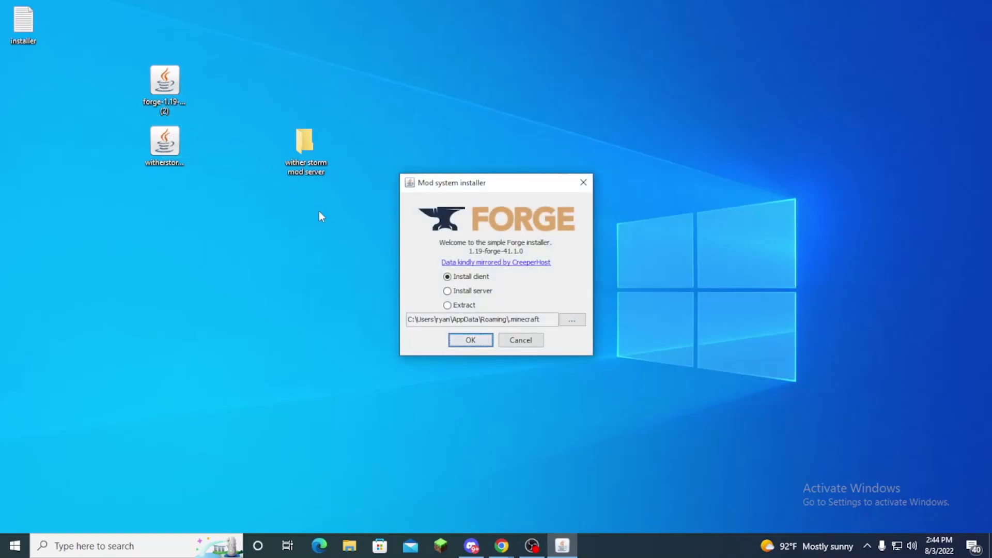
pyautogui.click(470, 294)
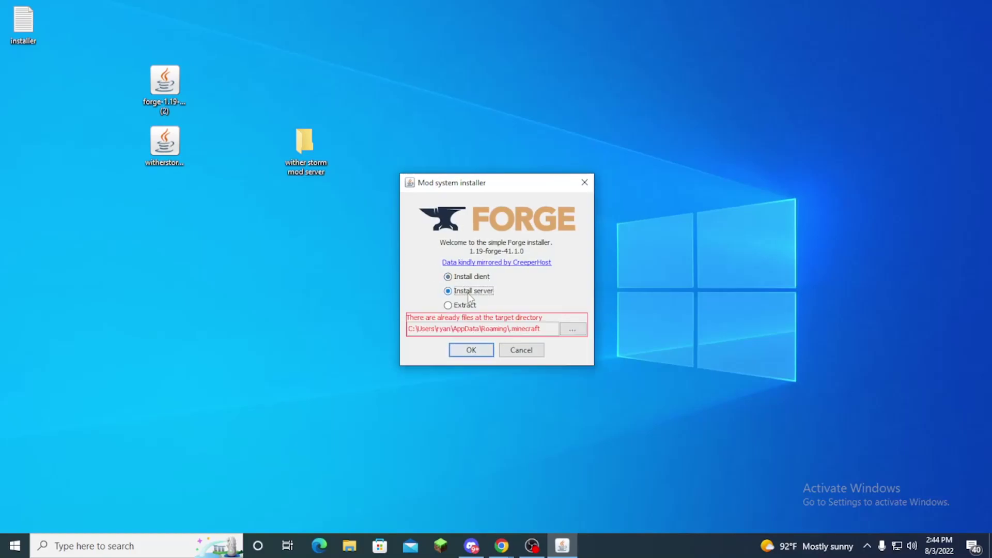
pyautogui.click(573, 330)
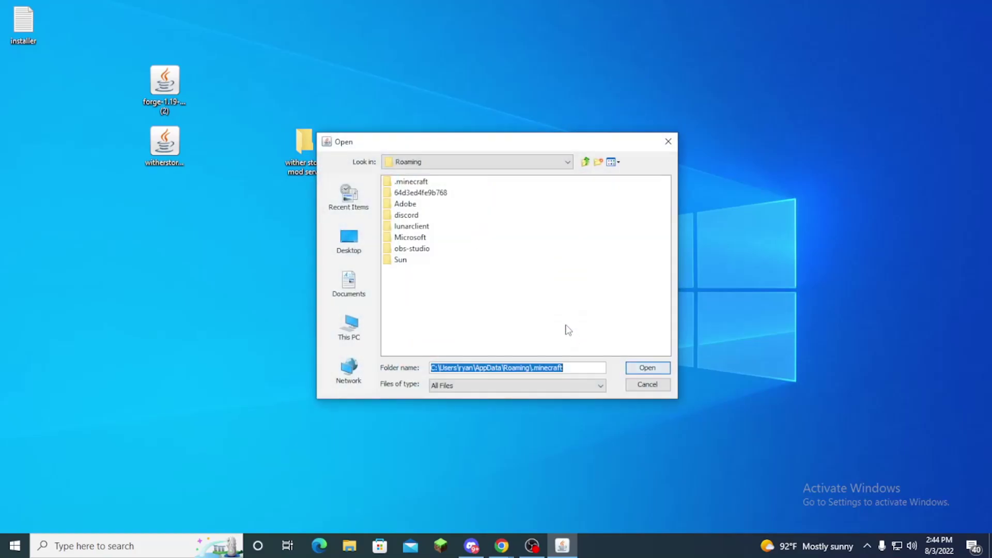
pyautogui.moveTo(343, 142); pyautogui.dragTo(435, 145)
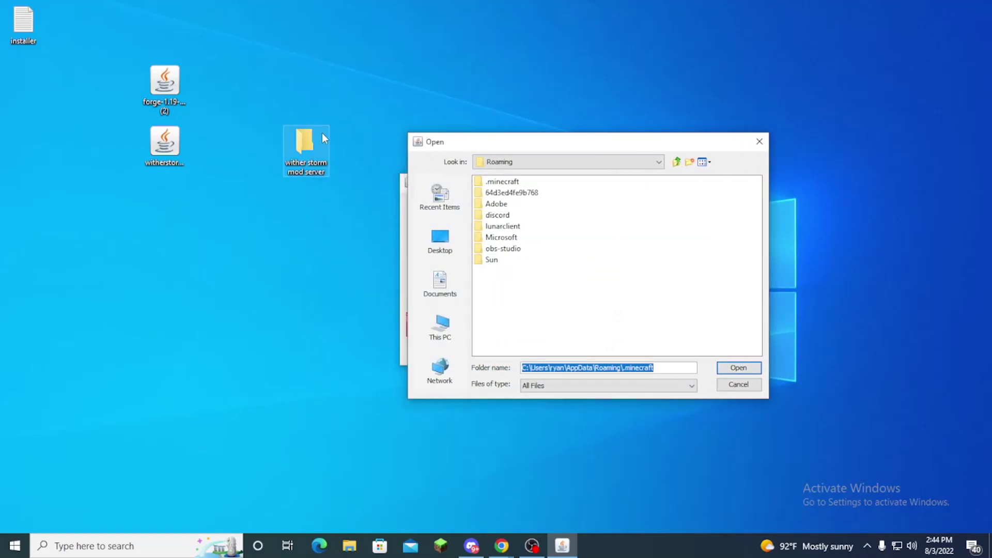
pyautogui.click(451, 252)
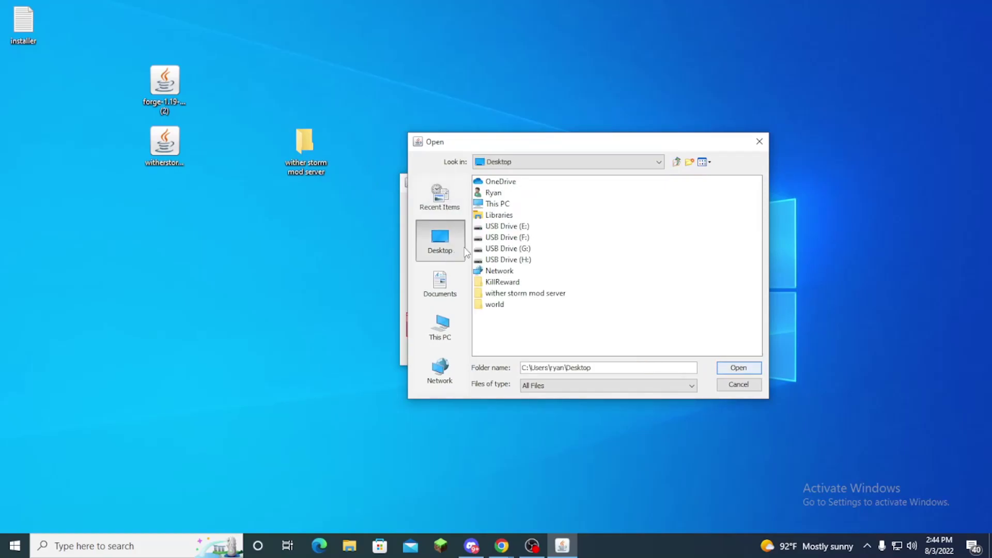
pyautogui.click(499, 294)
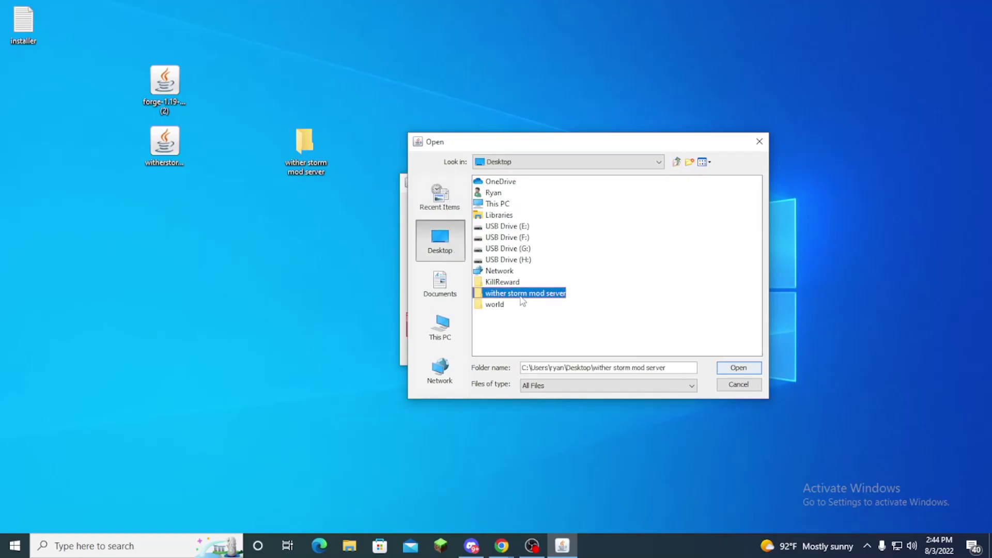
pyautogui.click(738, 367)
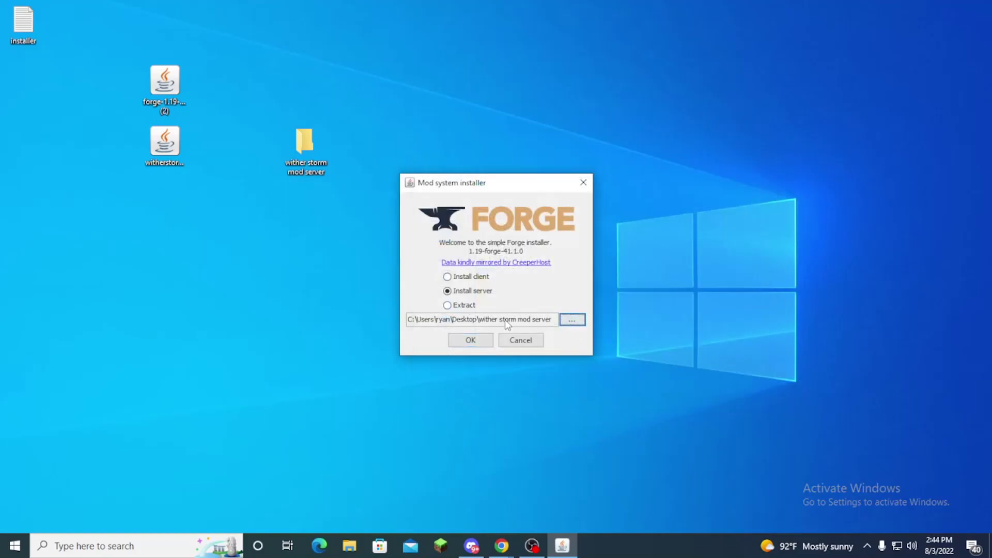
# - Run the Forge server installation to completion, placing the installer log beside the Forge jar on the desktop while it runs
pyautogui.click(471, 340)
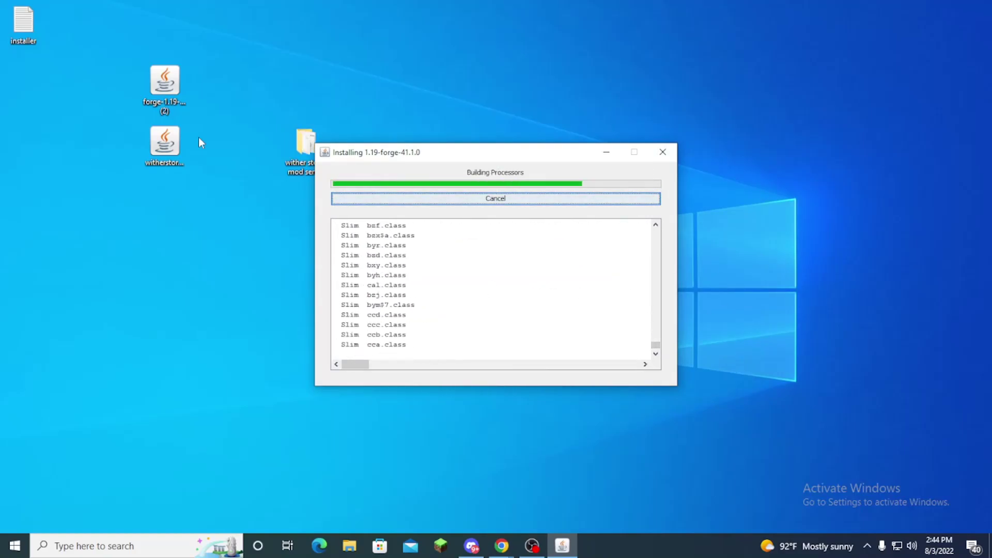
pyautogui.moveTo(31, 24); pyautogui.dragTo(162, 83)
pyautogui.moveTo(400, 154); pyautogui.dragTo(457, 173)
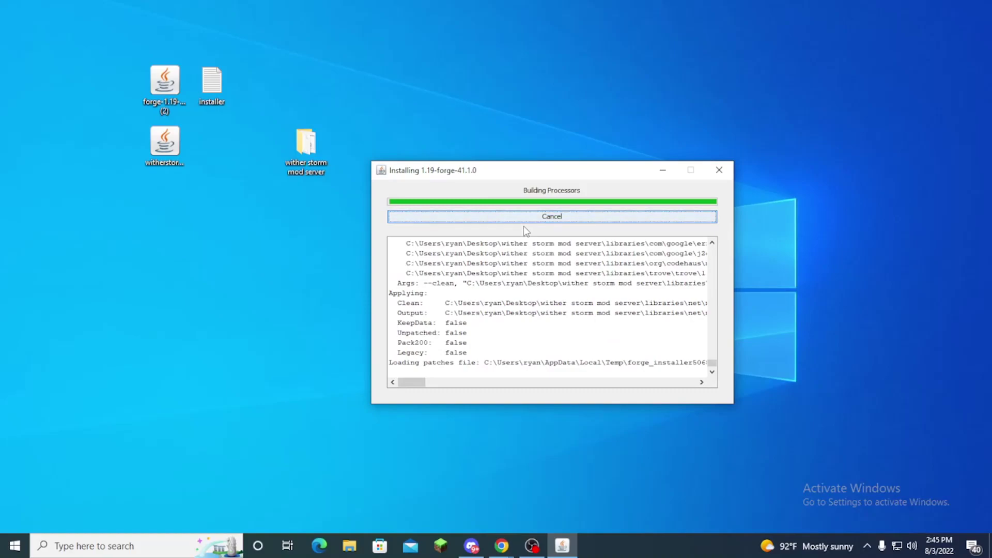
pyautogui.click(703, 357)
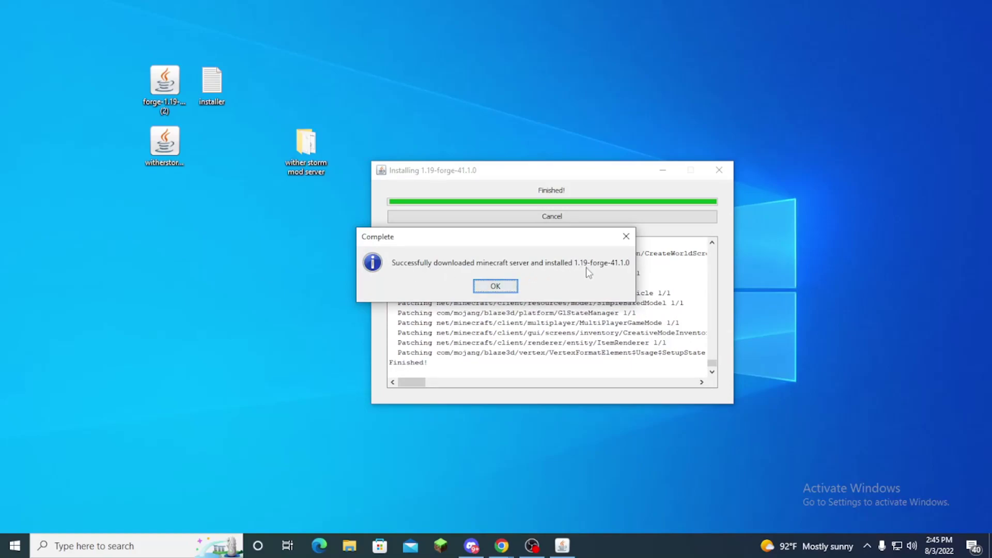
pyautogui.click(496, 287)
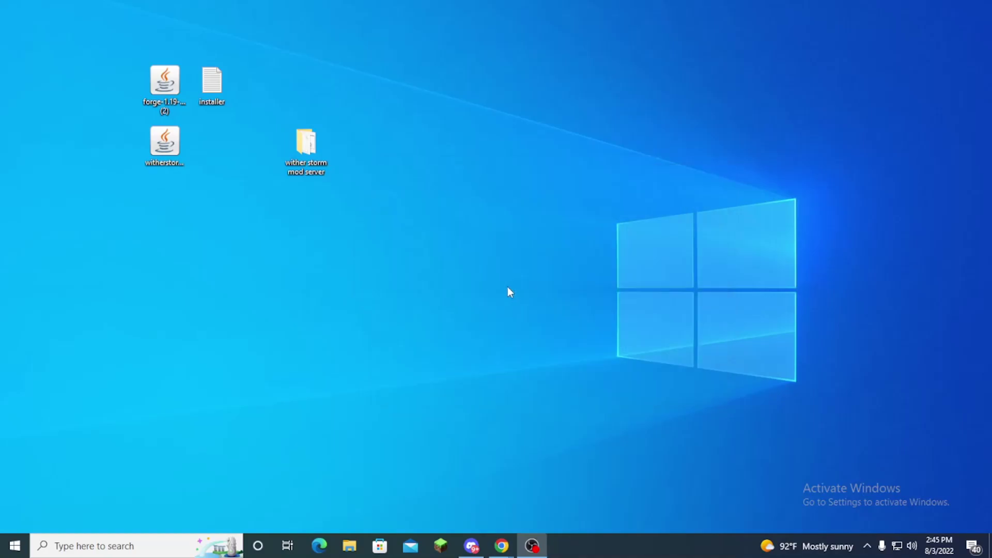
# - Open the desktop's "wither storm mod server" folder and move its window clear of the folder icon
pyautogui.doubleClick(307, 160)
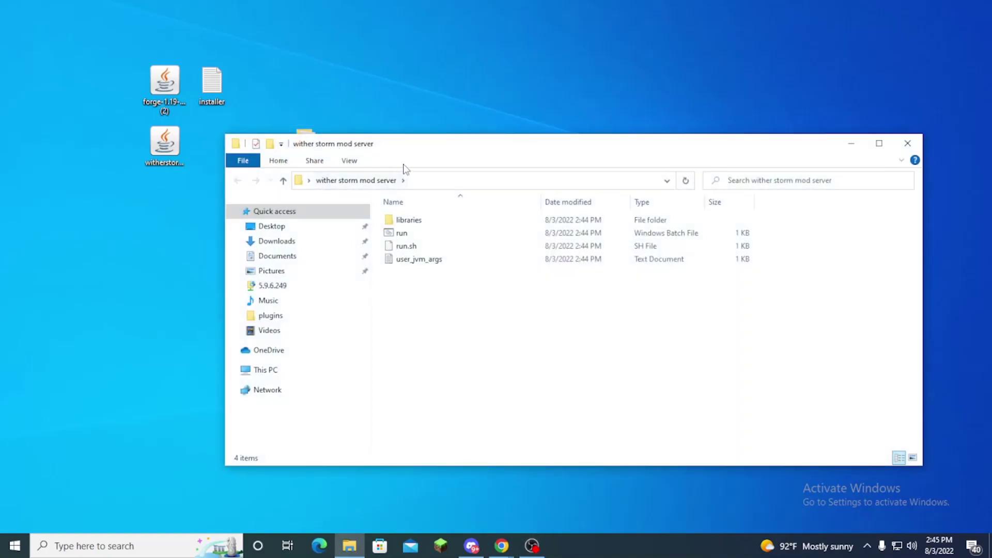
pyautogui.moveTo(401, 145); pyautogui.dragTo(425, 189)
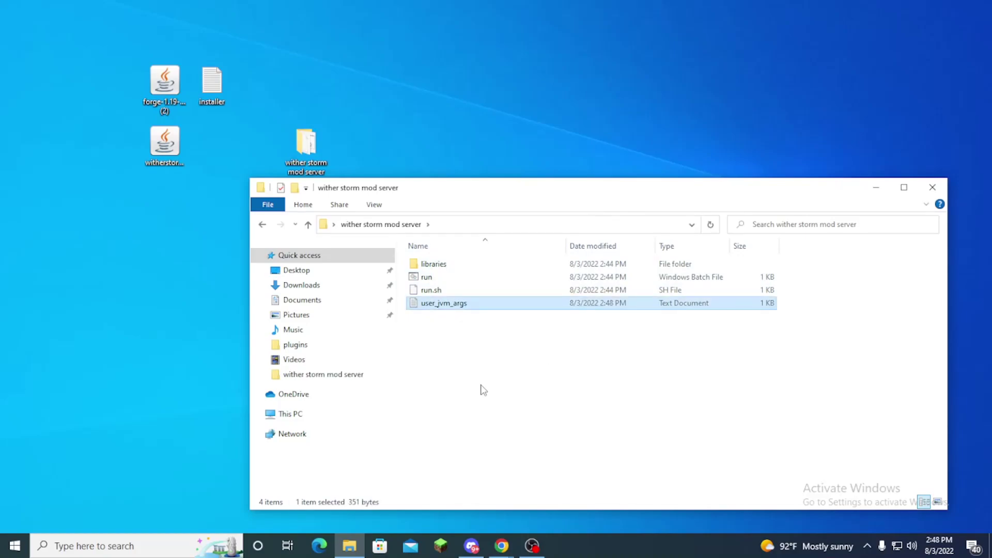
pyautogui.click(489, 388)
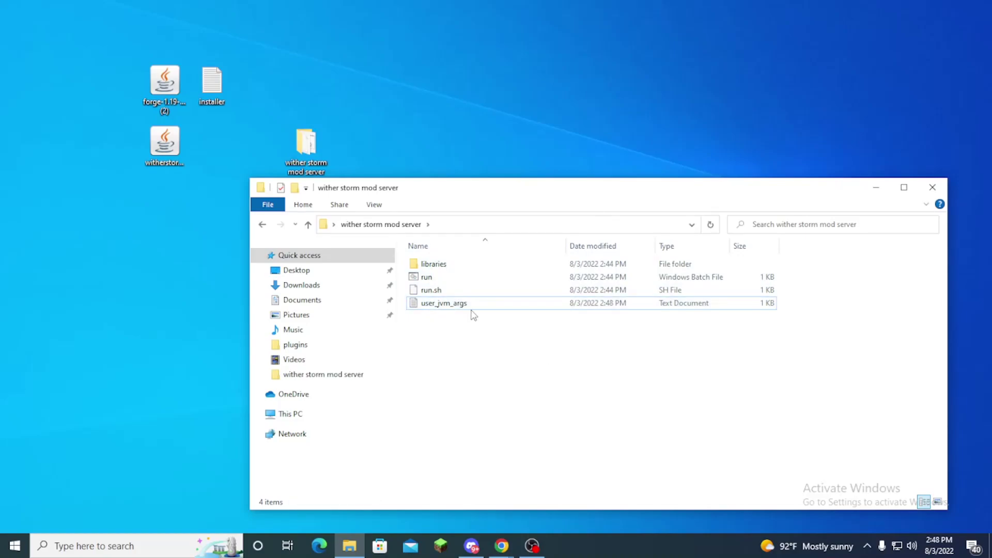
# - Try to start the server with the run batch file, and dismiss its console window
pyautogui.rightClick(440, 279)
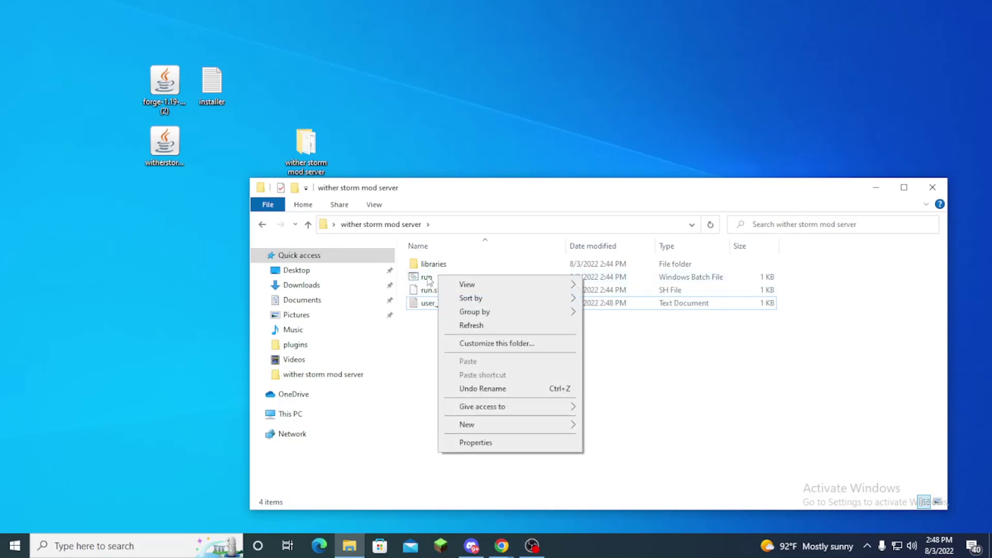
pyautogui.click(425, 280)
pyautogui.rightClick(425, 280)
pyautogui.click(443, 285)
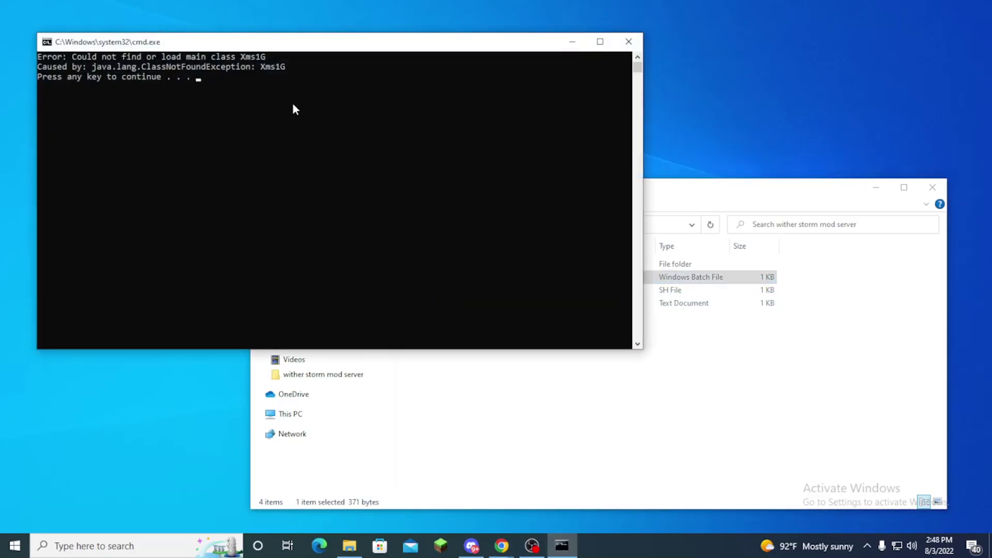
pyautogui.press('Return')
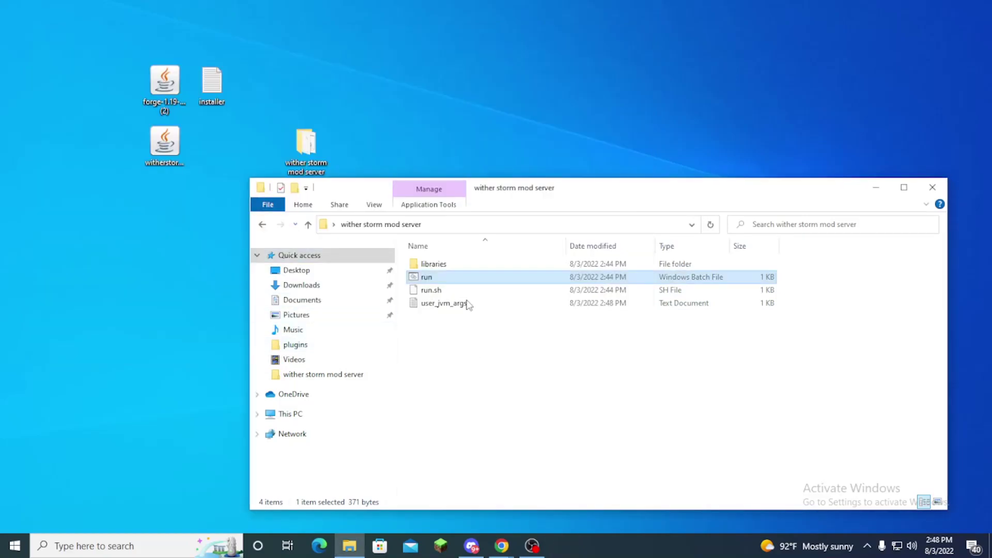
# - Remove the Xmx8G and Xms1G lines from user_jvm_args and save the file on closing
pyautogui.click(455, 305)
pyautogui.doubleClick(457, 307)
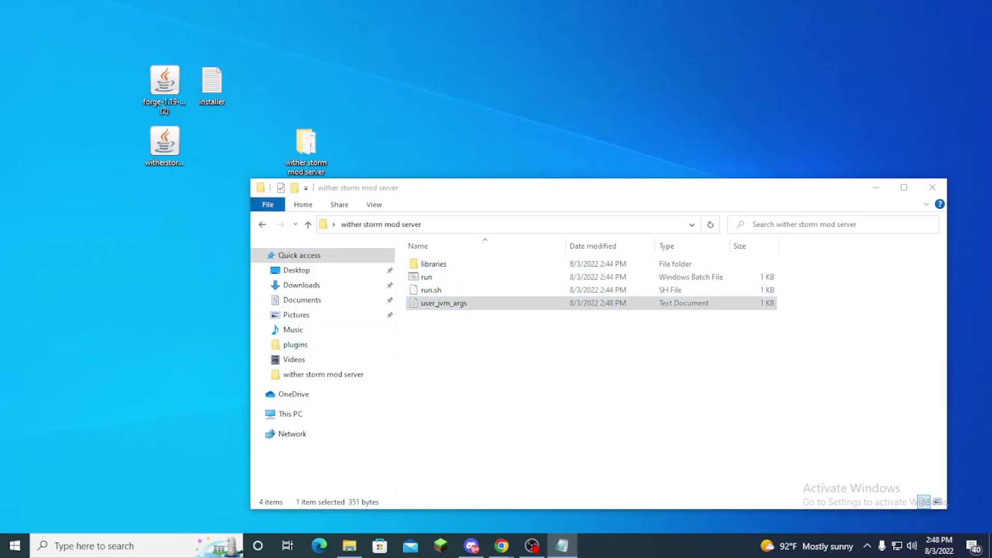
pyautogui.moveTo(325, 240); pyautogui.dragTo(256, 242)
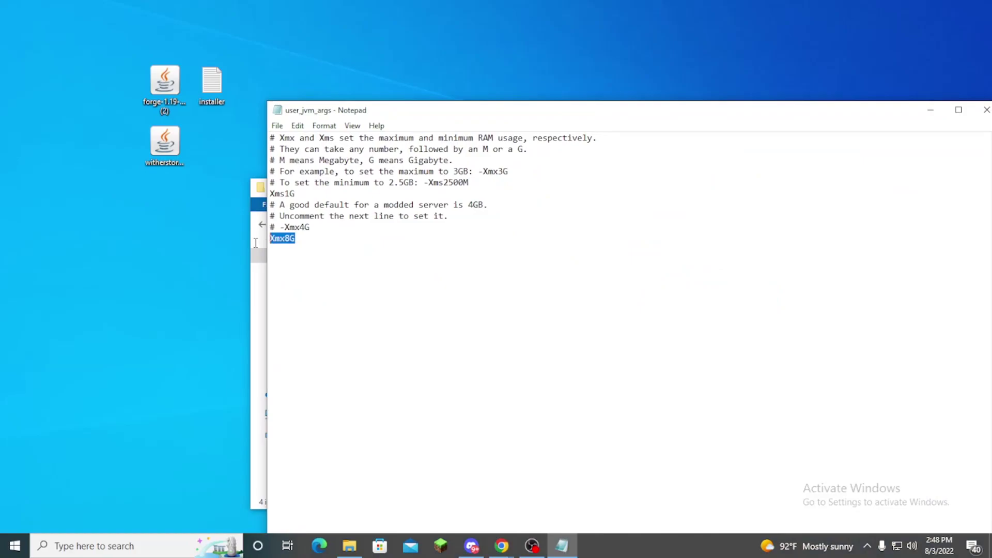
pyautogui.press('BackSpace')
pyautogui.moveTo(310, 193); pyautogui.dragTo(266, 194)
pyautogui.press('BackSpace')
pyautogui.moveTo(793, 116); pyautogui.dragTo(471, 108)
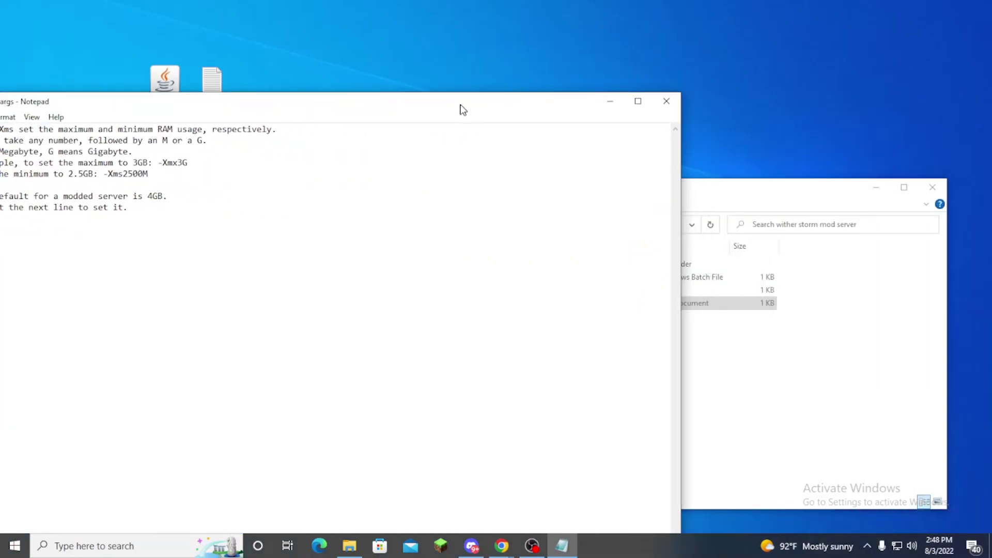
pyautogui.click(667, 101)
pyautogui.click(461, 287)
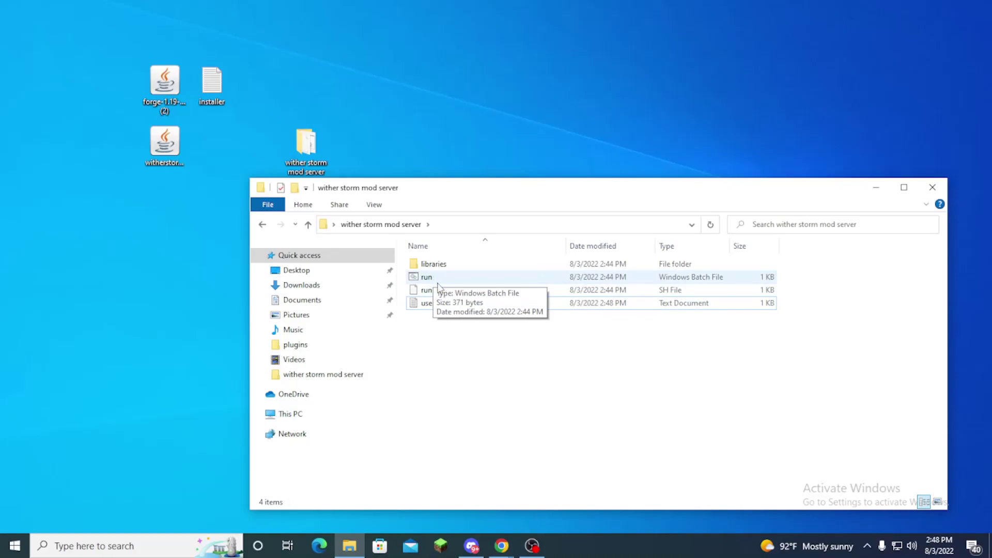
# - Launch the server from the run batch file to generate its files, and dismiss the console when it stops
pyautogui.click(430, 281)
pyautogui.rightClick(430, 281)
pyautogui.click(449, 291)
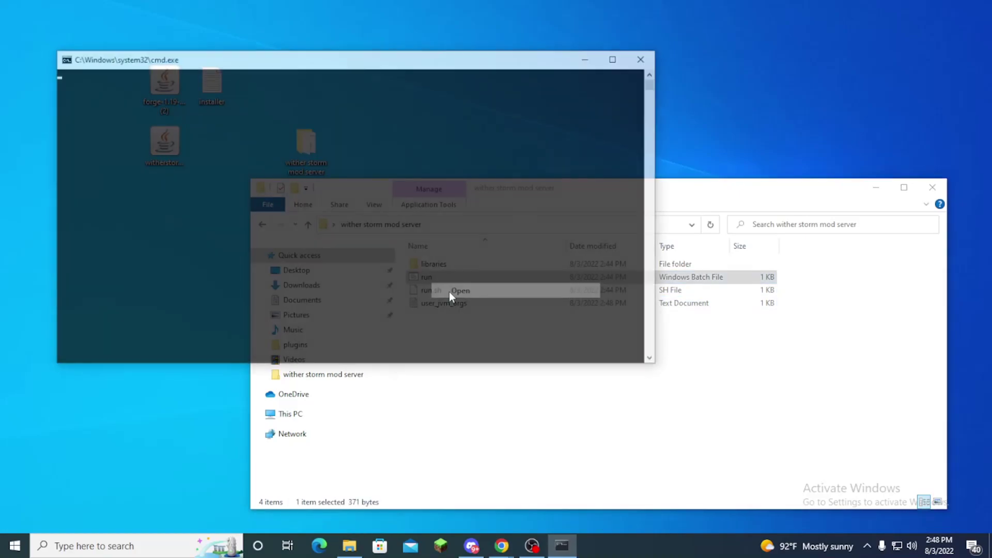
pyautogui.click(429, 269)
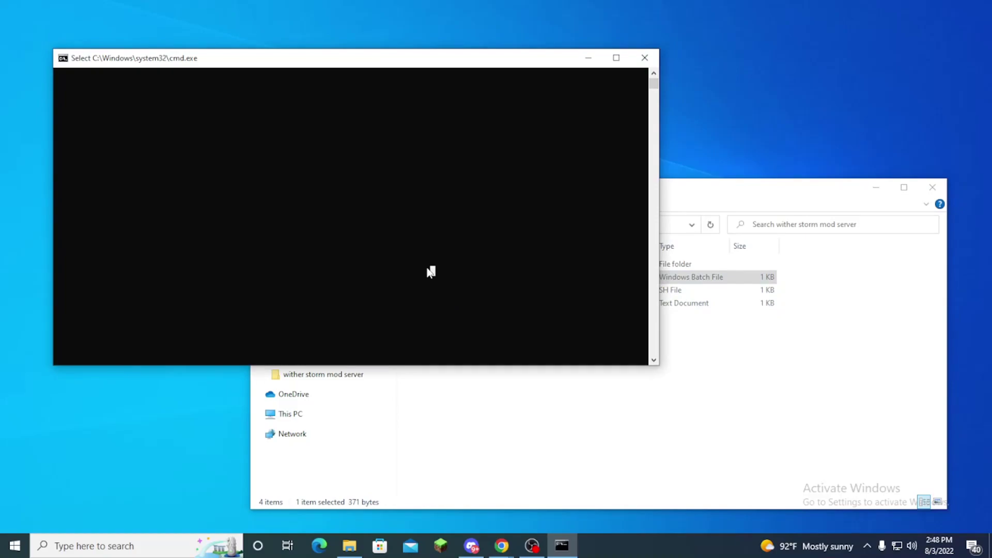
pyautogui.rightClick(431, 271)
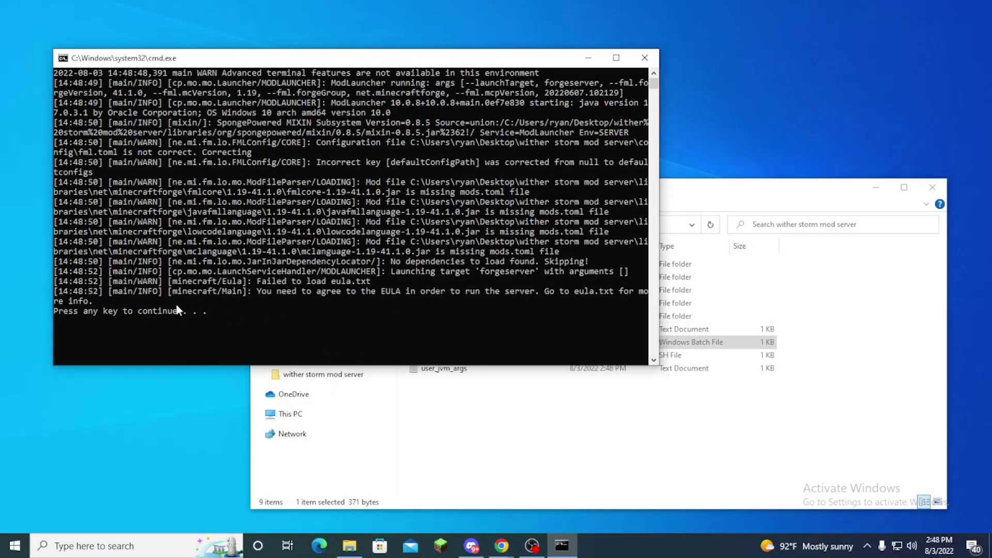
pyautogui.press('Return')
# - Accept the Minecraft EULA by setting eula=true in the eula text file, and save it on closing
pyautogui.moveTo(495, 198); pyautogui.dragTo(409, 120)
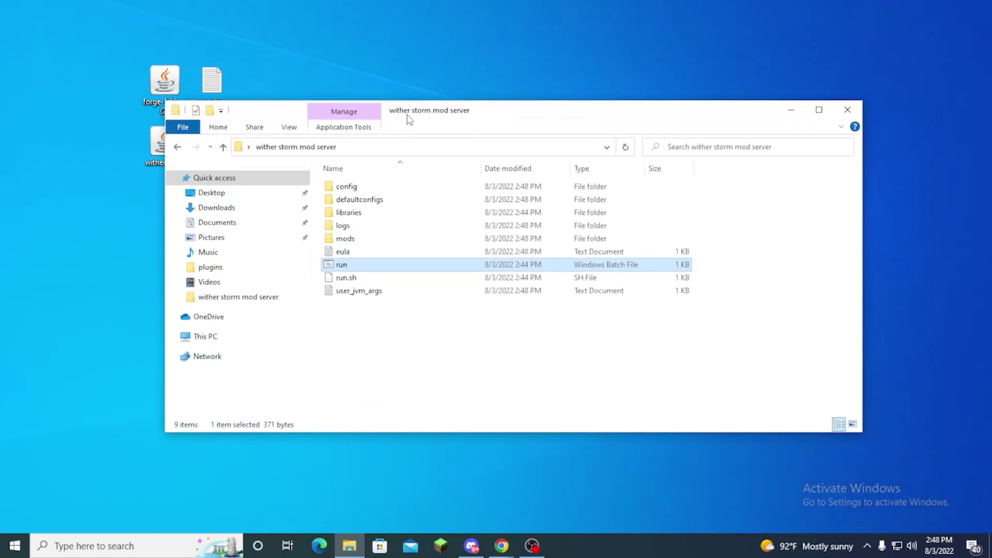
pyautogui.doubleClick(343, 253)
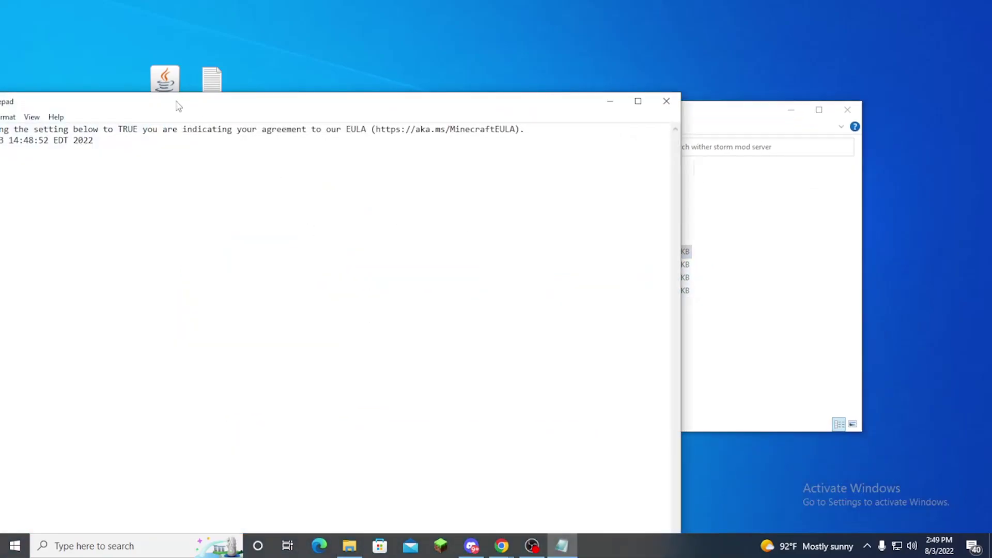
pyautogui.moveTo(178, 106); pyautogui.dragTo(377, 81)
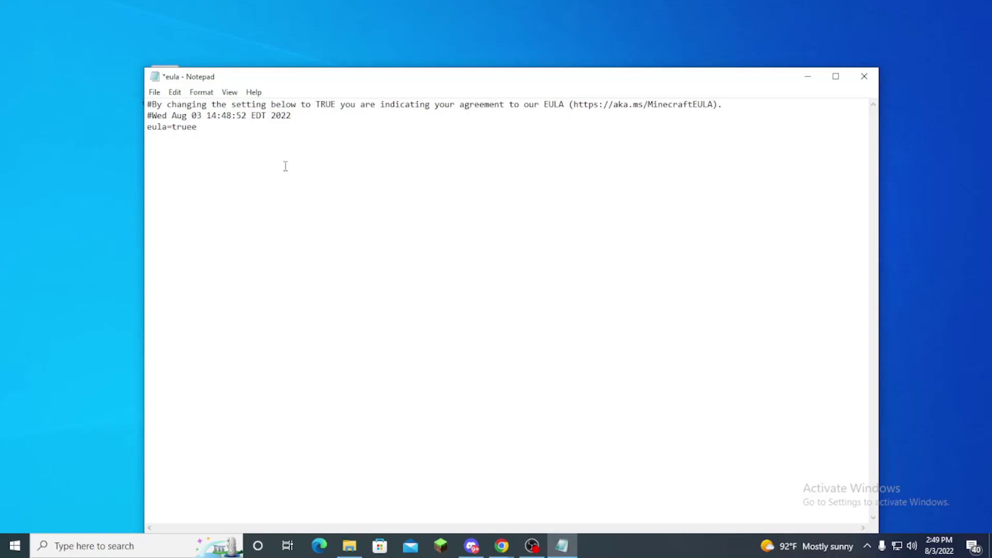
pyautogui.click(859, 78)
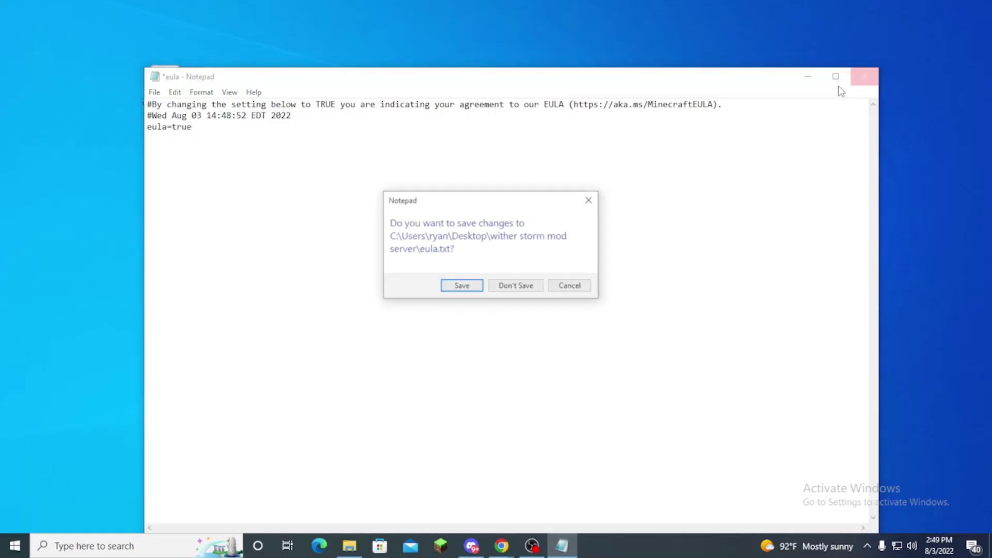
pyautogui.click(462, 287)
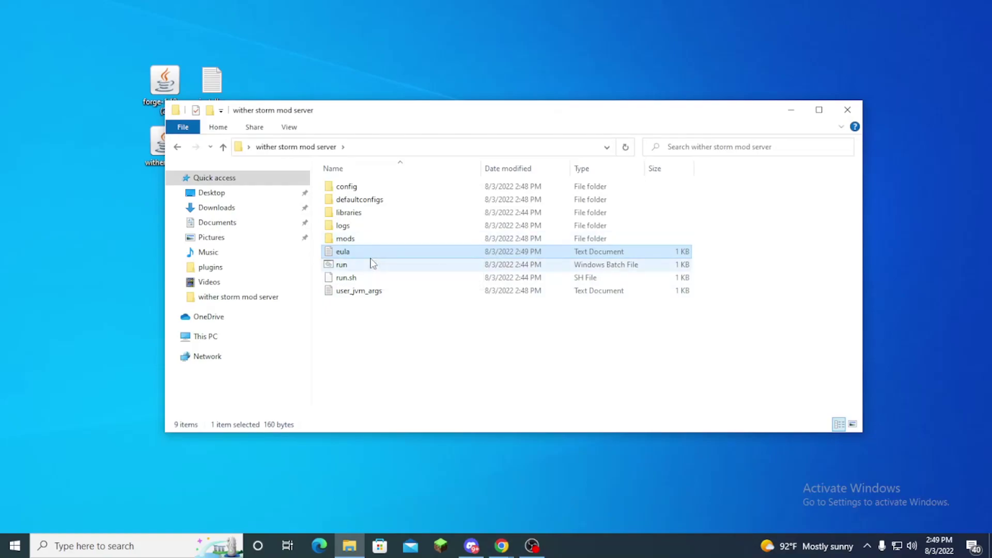
pyautogui.rightClick(364, 252)
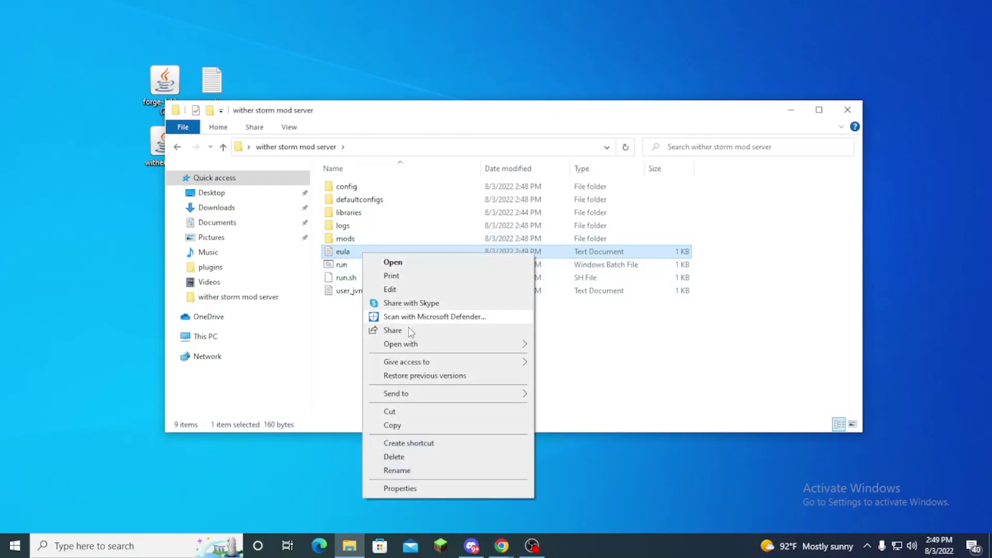
pyautogui.moveTo(501, 343)
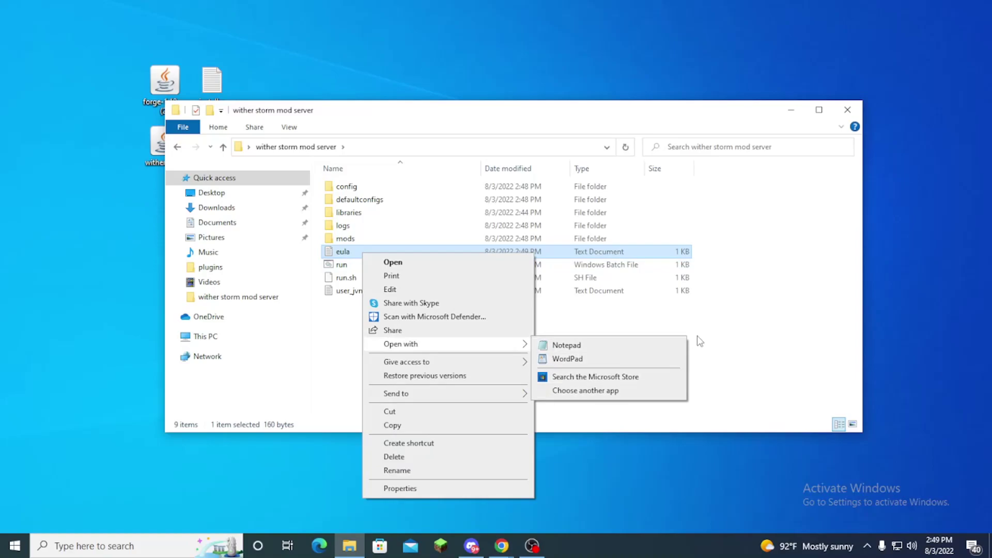
pyautogui.click(754, 338)
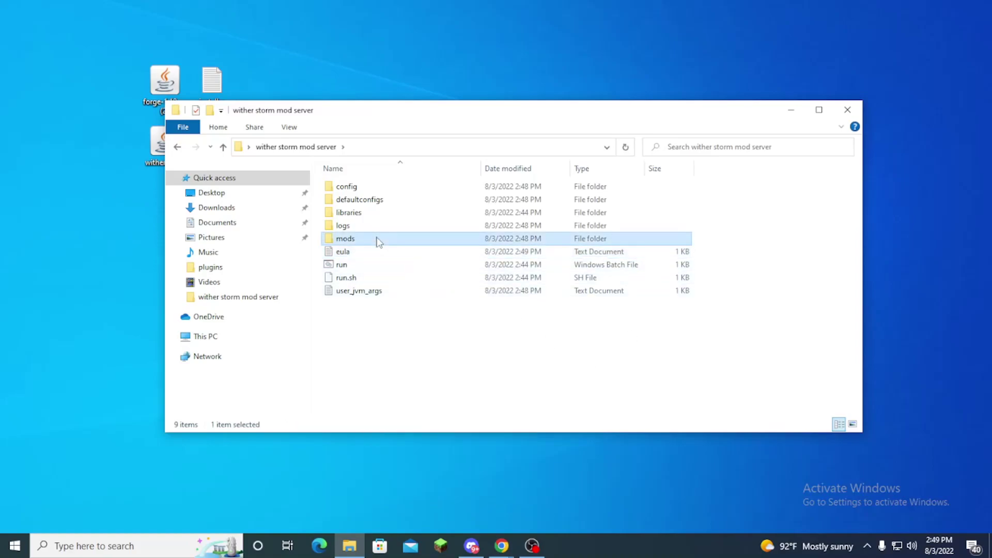
# - Copy the witherstormmod jar from the desktop into the server's mods folder
pyautogui.doubleClick(378, 240)
pyautogui.click(317, 149)
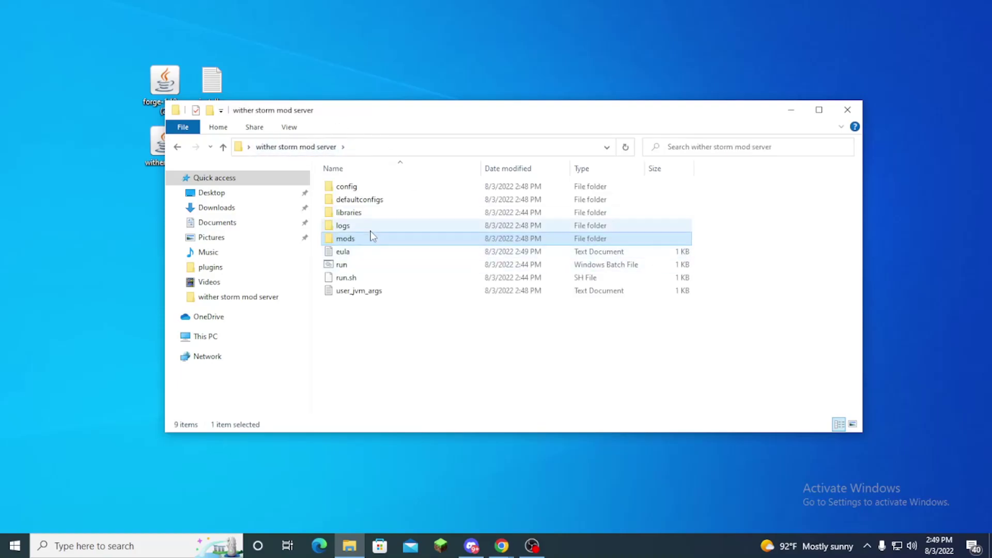
pyautogui.doubleClick(356, 238)
pyautogui.moveTo(326, 116); pyautogui.dragTo(302, 206)
pyautogui.click(175, 147)
pyautogui.rightClick(171, 152)
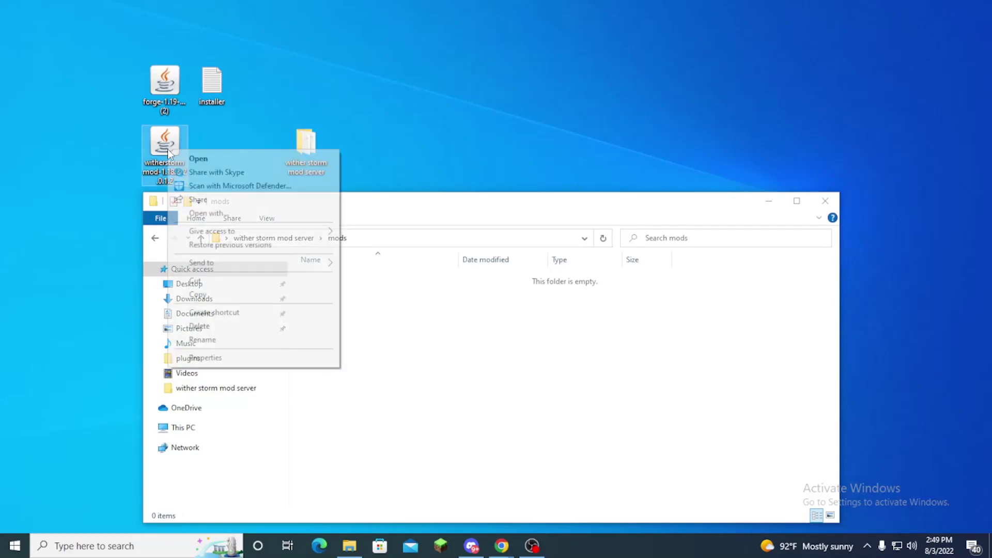
pyautogui.click(273, 298)
pyautogui.click(377, 318)
pyautogui.hotkey('ctrl', 'v')
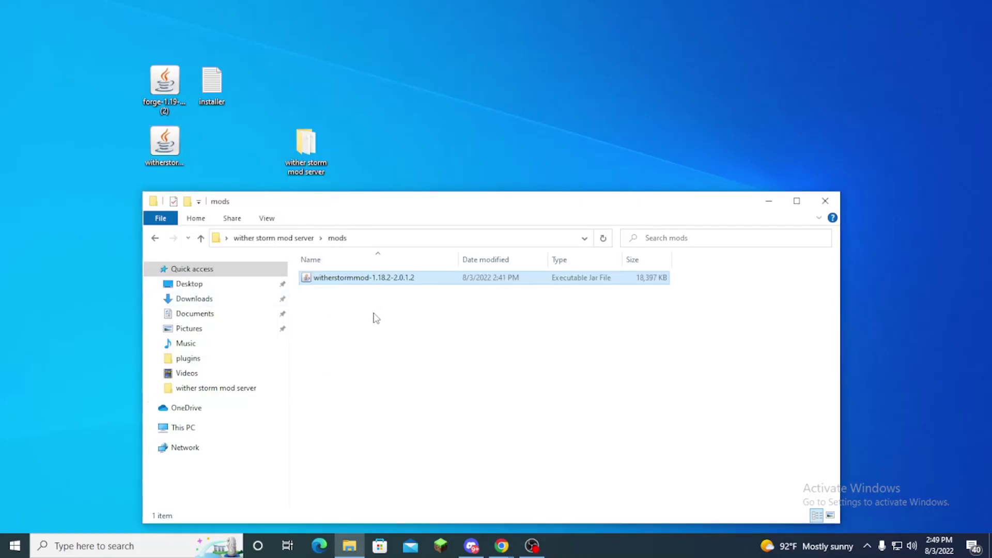
# - Go back to the "wither storm mod server" folder and close the File Explorer window
pyautogui.click(273, 238)
pyautogui.moveTo(335, 206); pyautogui.dragTo(385, 173)
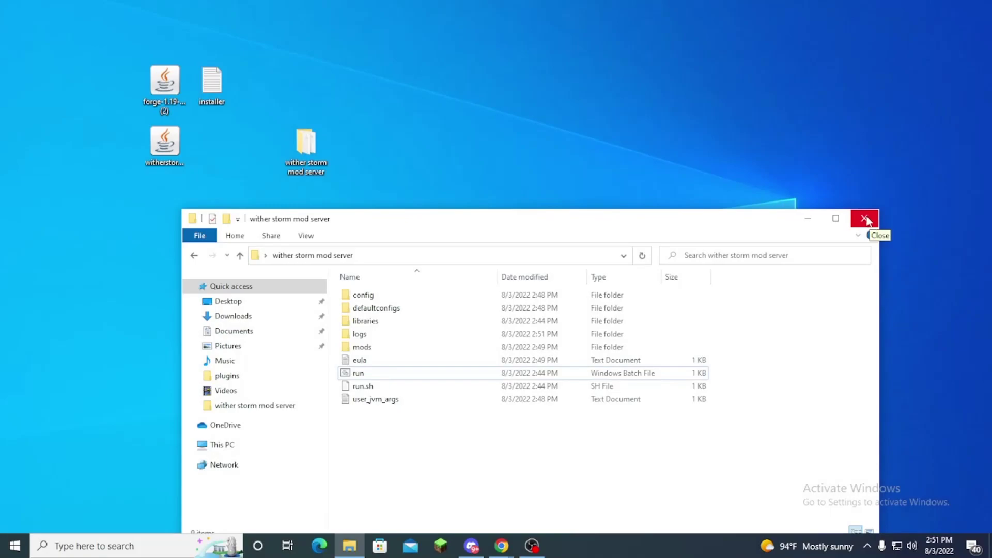
pyautogui.click(866, 220)
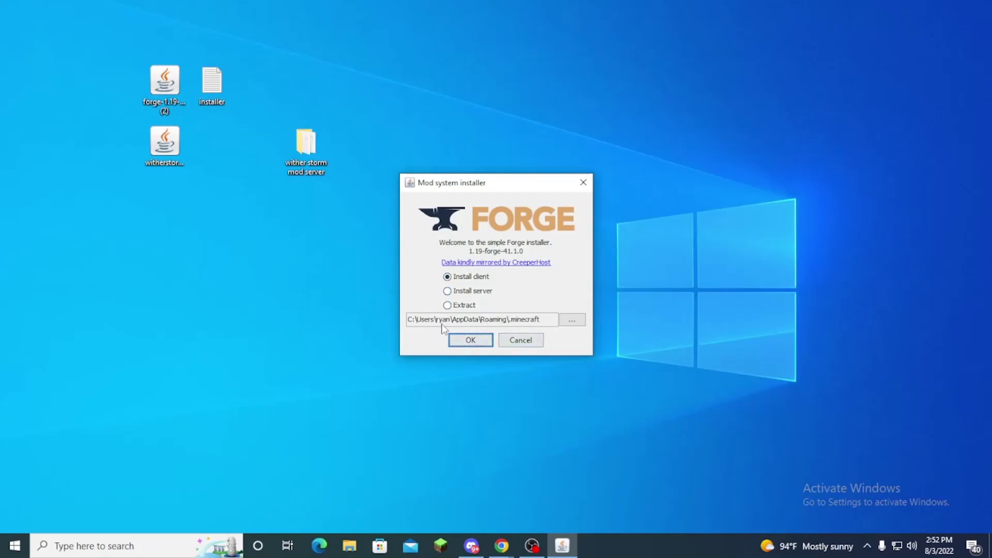
# - Install the Forge 1.19 client into the .minecraft folder under AppData\Roaming, and dismiss the completion message
pyautogui.click(579, 321)
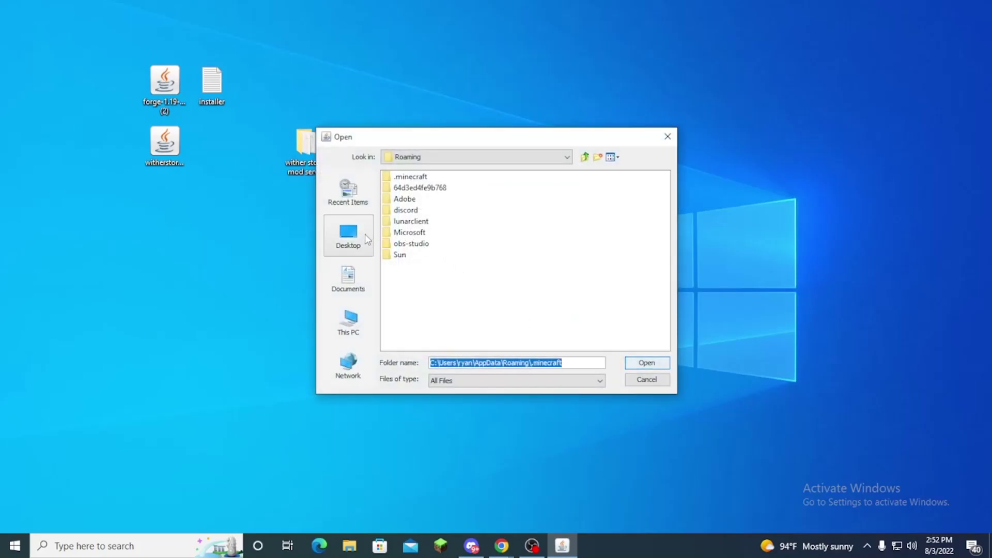
pyautogui.click(409, 178)
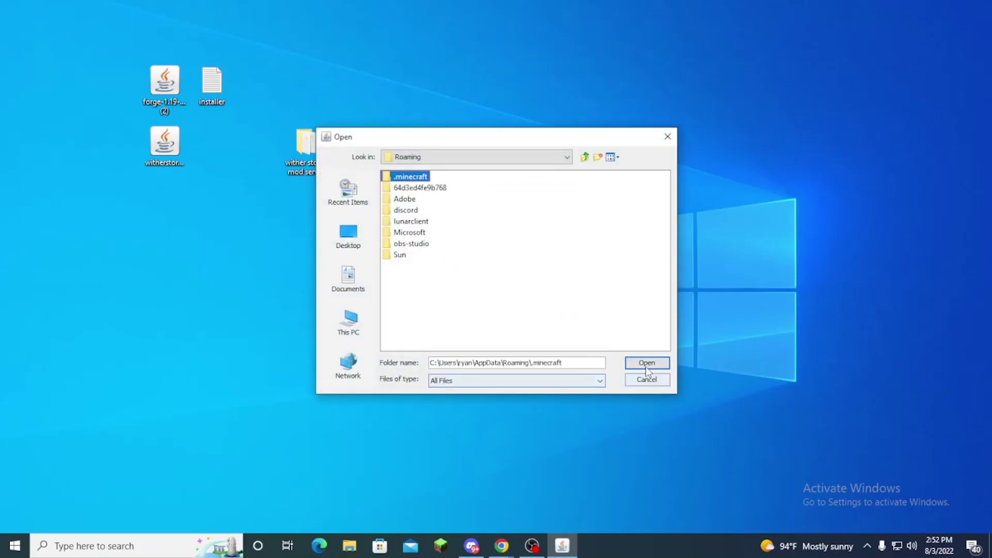
pyautogui.click(628, 362)
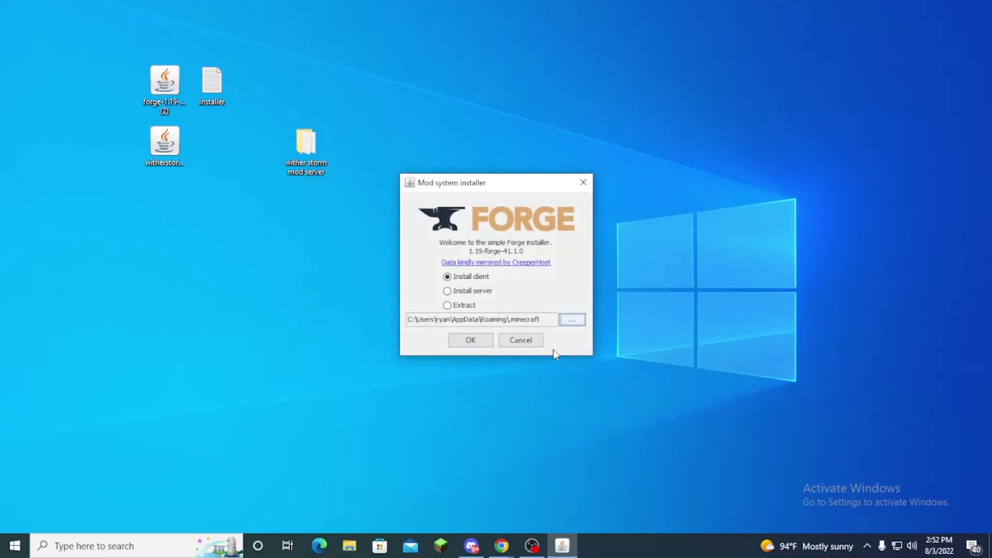
pyautogui.click(471, 340)
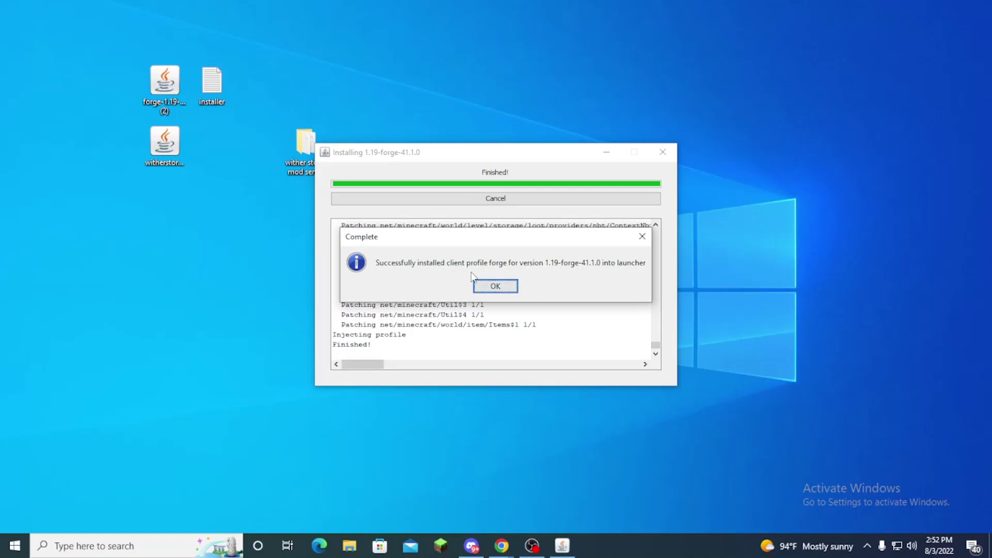
pyautogui.click(502, 290)
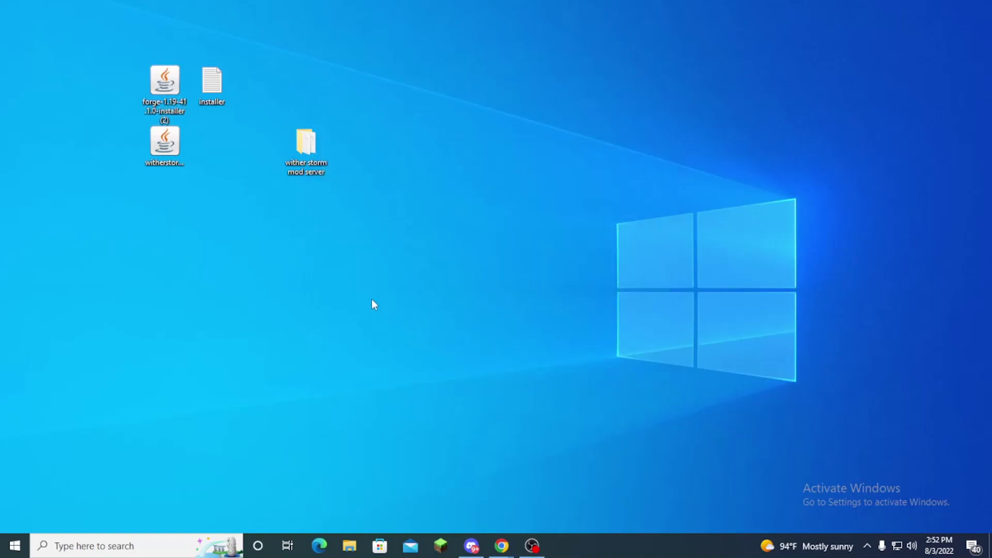
# - Open the AppData\Roaming folder by running %appdata%
pyautogui.press('super+r')
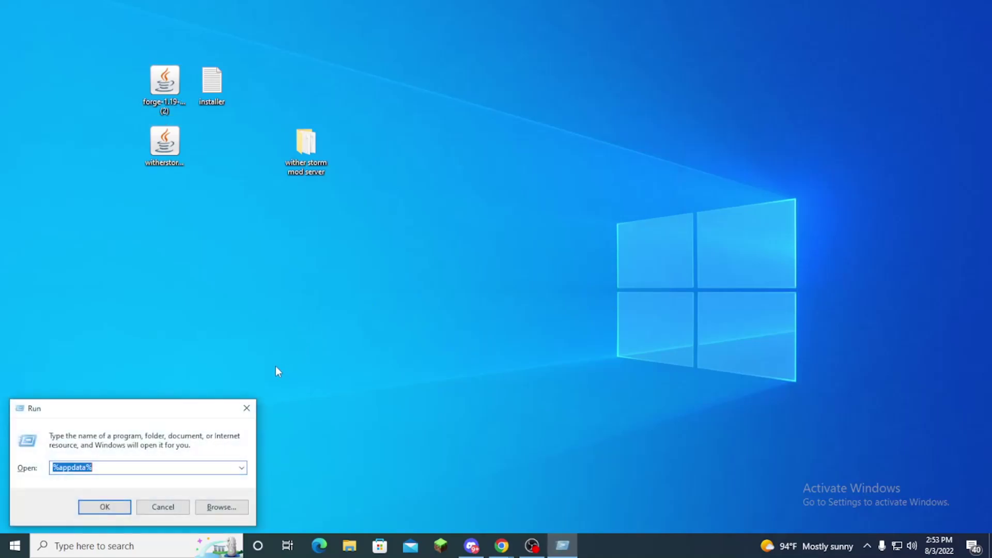
pyautogui.click(253, 409)
pyautogui.rightClick(18, 546)
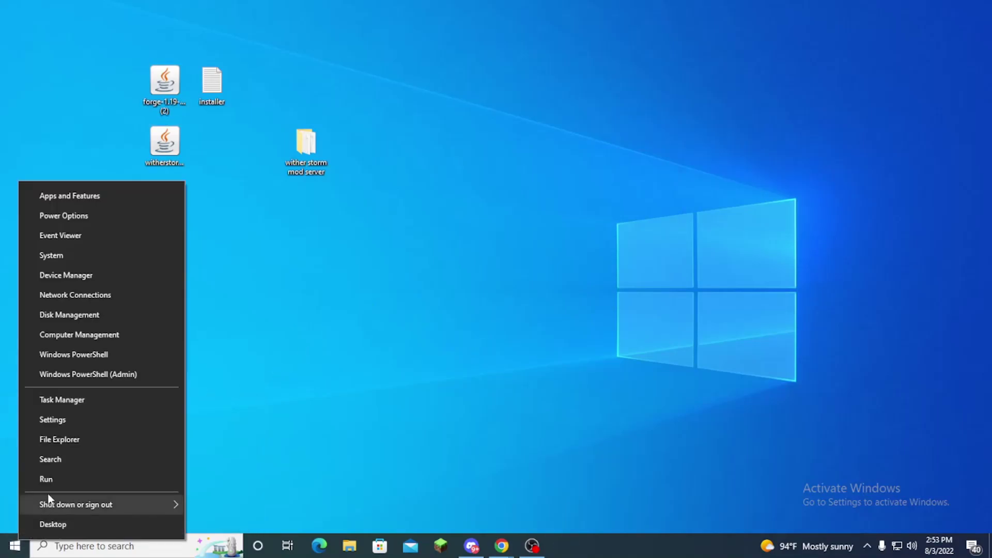
pyautogui.click(50, 477)
pyautogui.press('BackSpace')
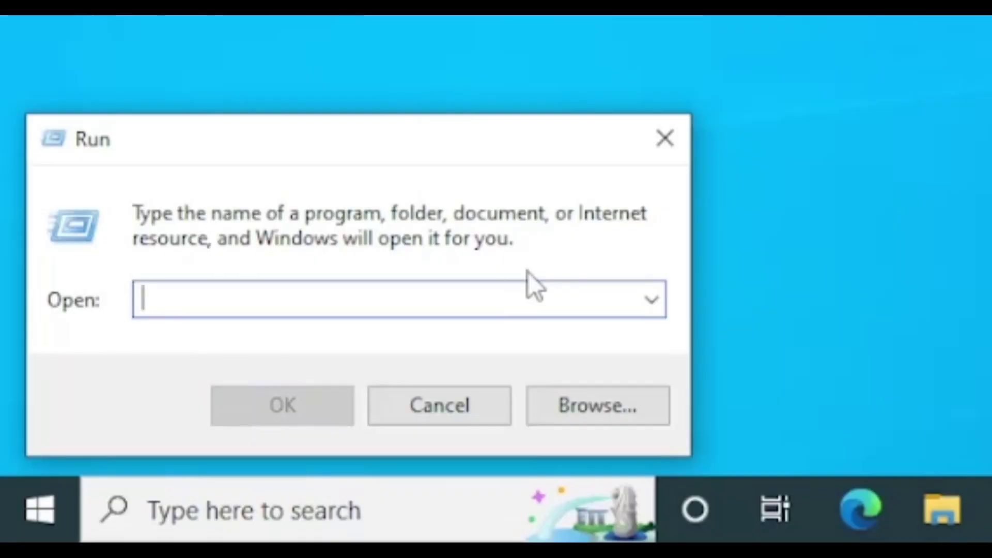
pyautogui.write('%')
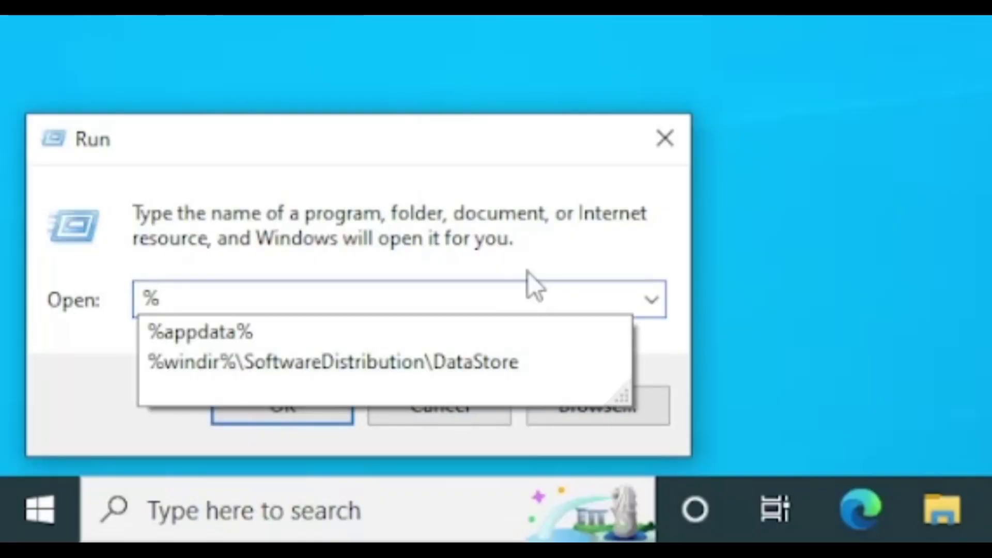
pyautogui.write('appdat')
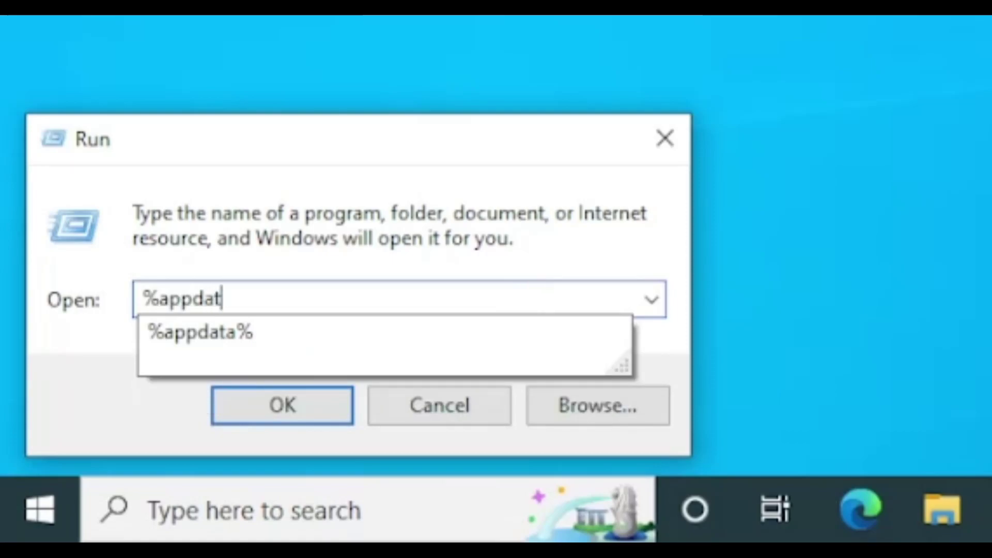
pyautogui.write('a%')
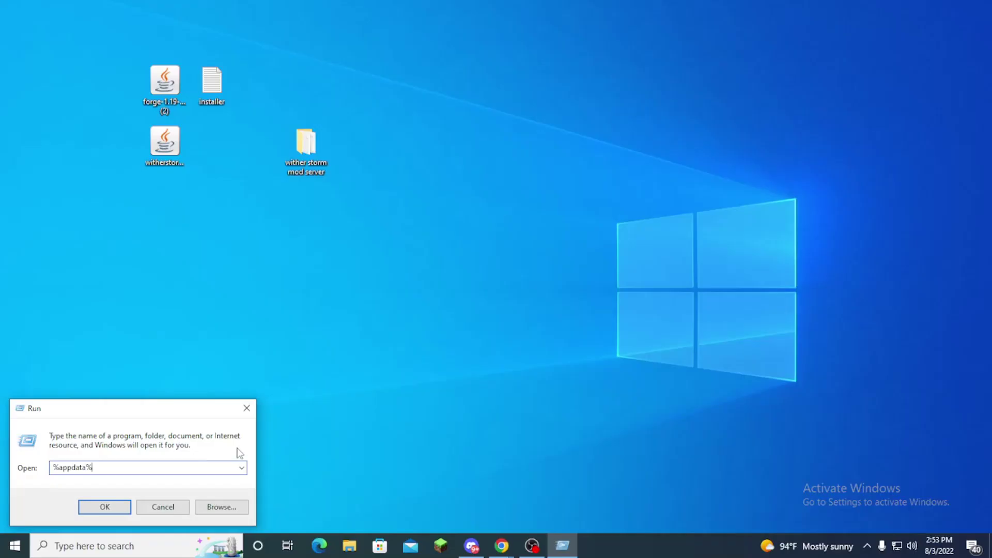
pyautogui.press('Return')
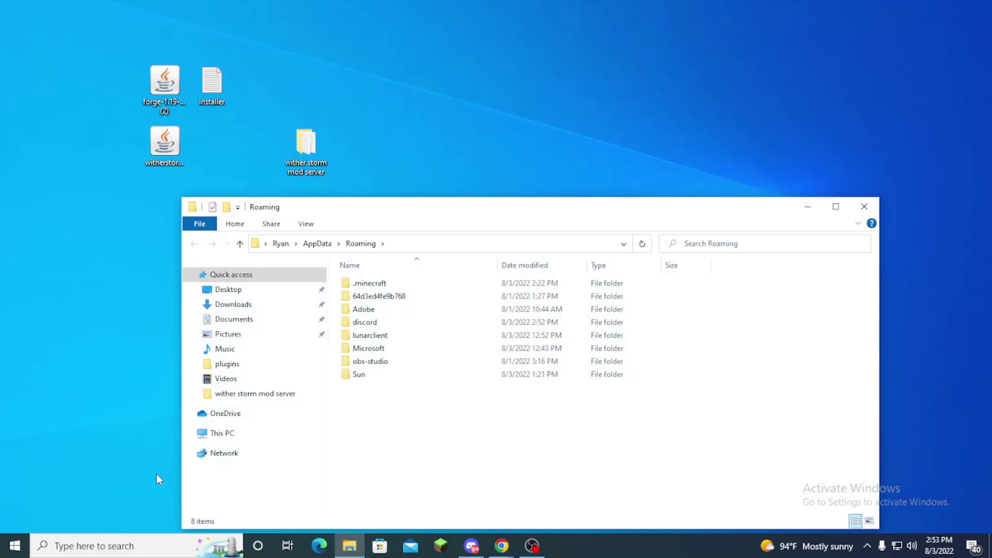
# - Open the .minecraft folder and locate its mods folder
pyautogui.moveTo(508, 208); pyautogui.dragTo(436, 113)
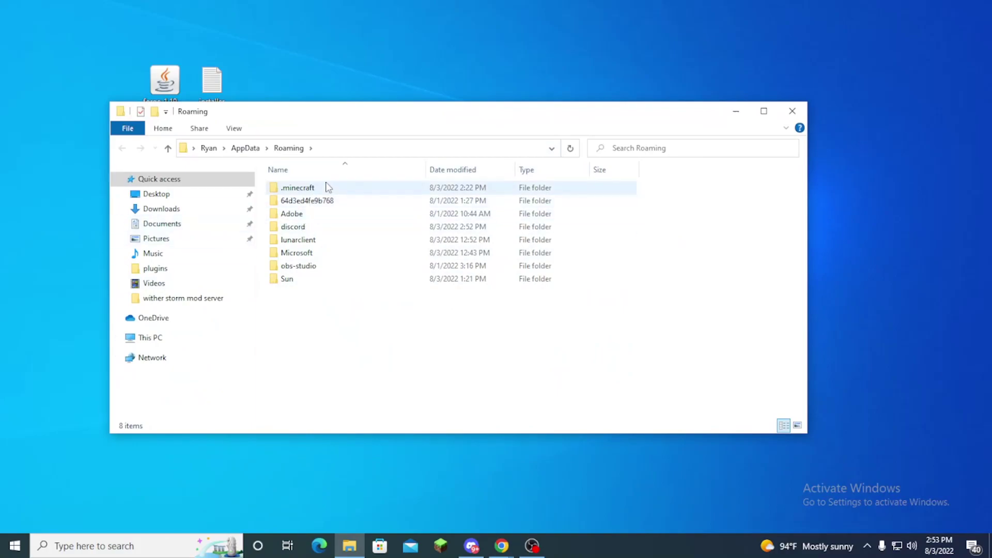
pyautogui.doubleClick(284, 191)
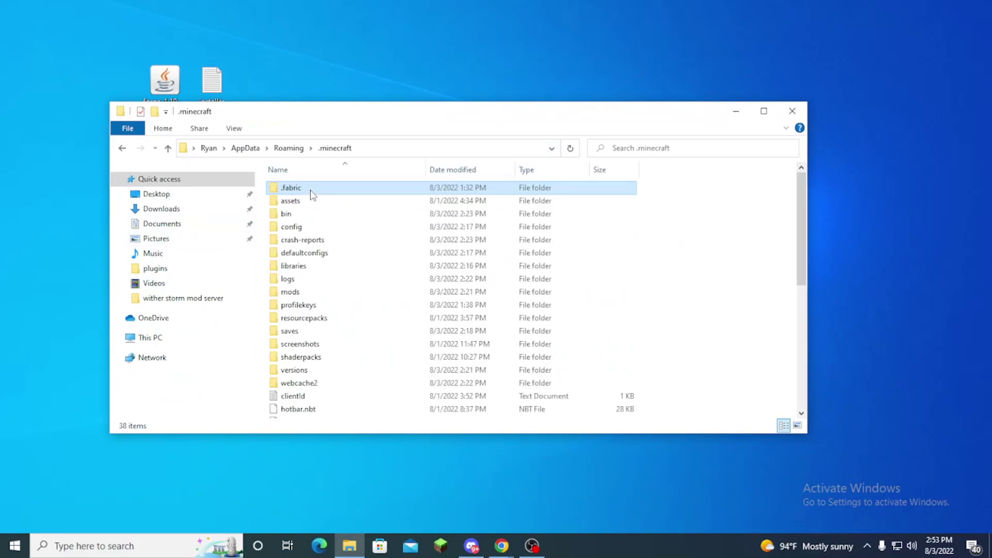
pyautogui.click(312, 201)
pyautogui.scroll(-6, 327, 288)
pyautogui.scroll(4, 361, 326)
pyautogui.scroll(-7, 362, 250)
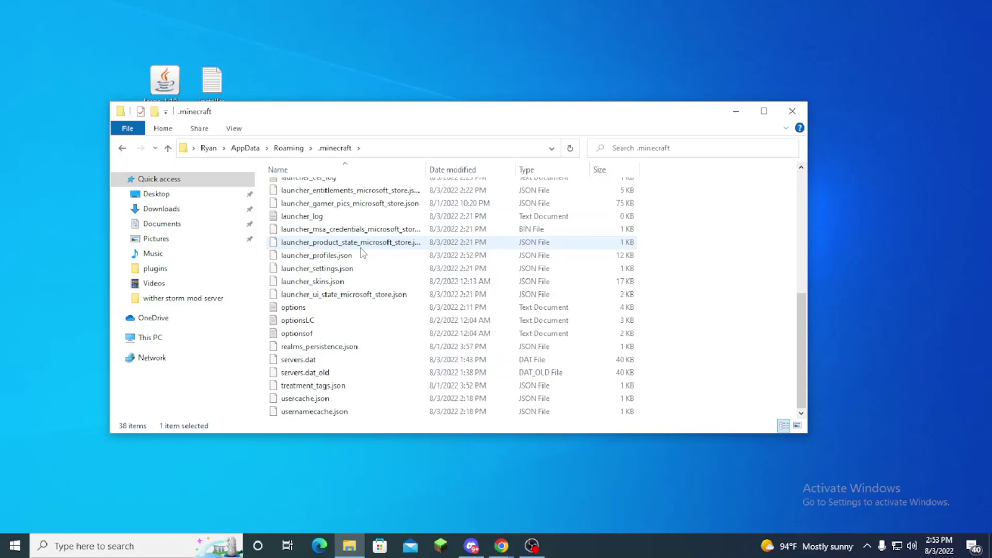
pyautogui.scroll(7, 348, 290)
pyautogui.rightClick(314, 292)
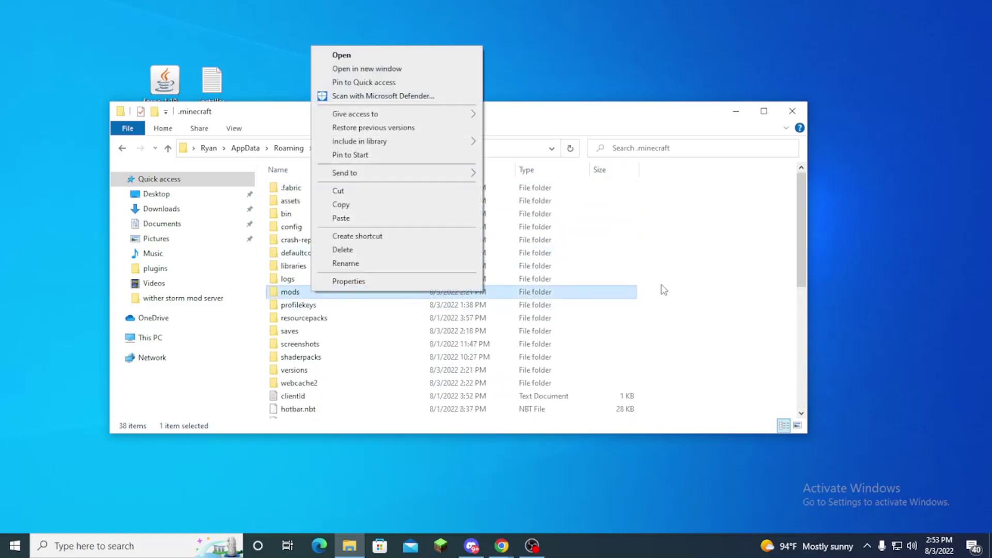
pyautogui.click(694, 310)
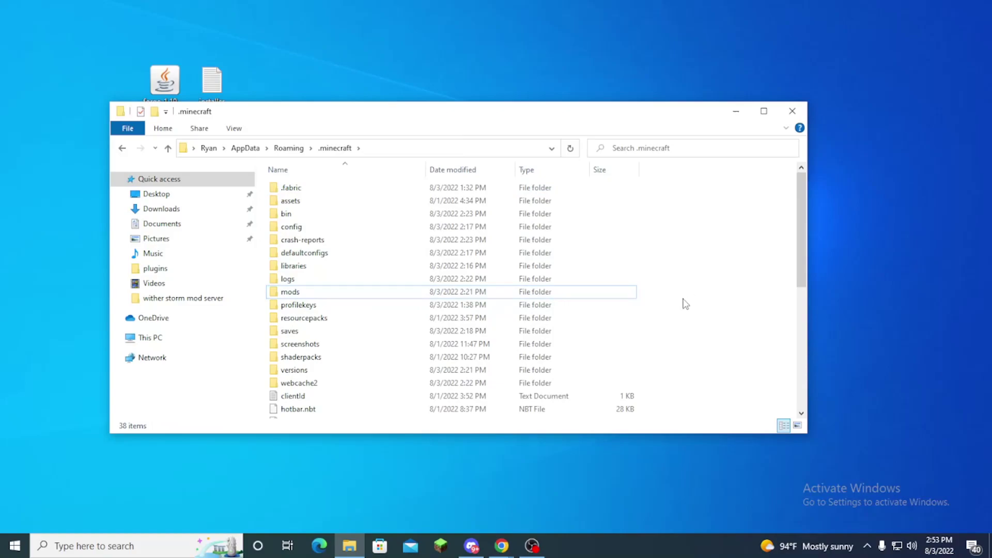
# - Create an extra folder inside .minecraft and delete it again
pyautogui.rightClick(683, 299)
pyautogui.moveTo(732, 449)
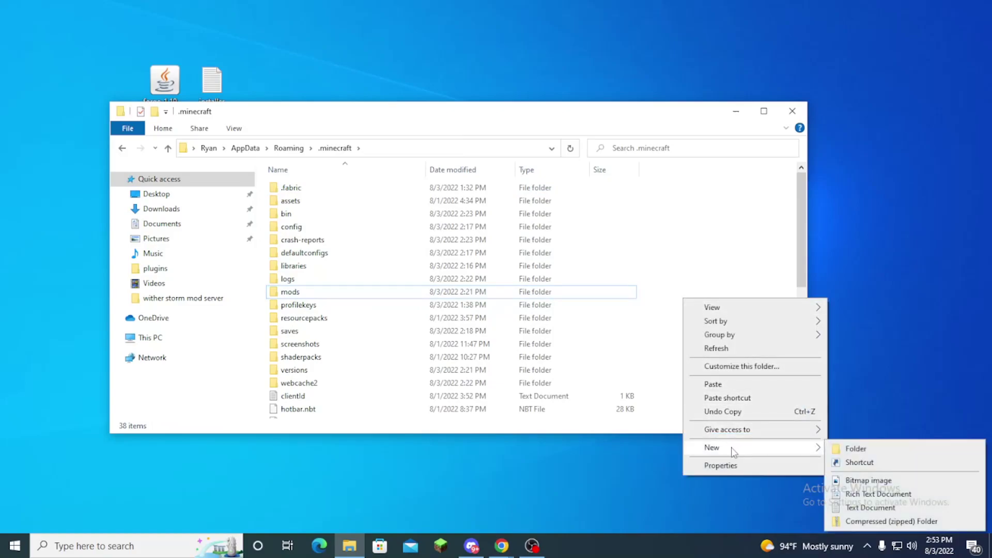
pyautogui.click(832, 449)
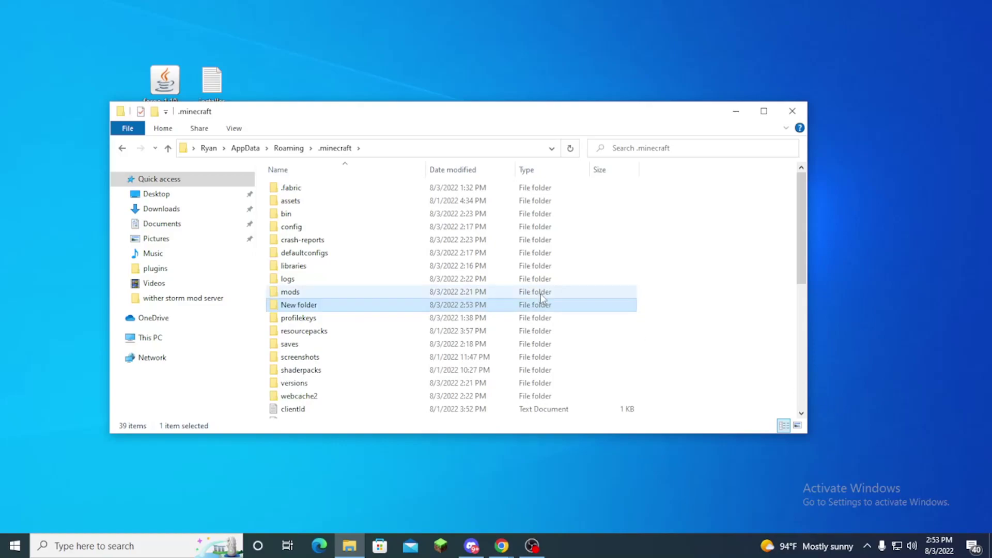
pyautogui.click(295, 291)
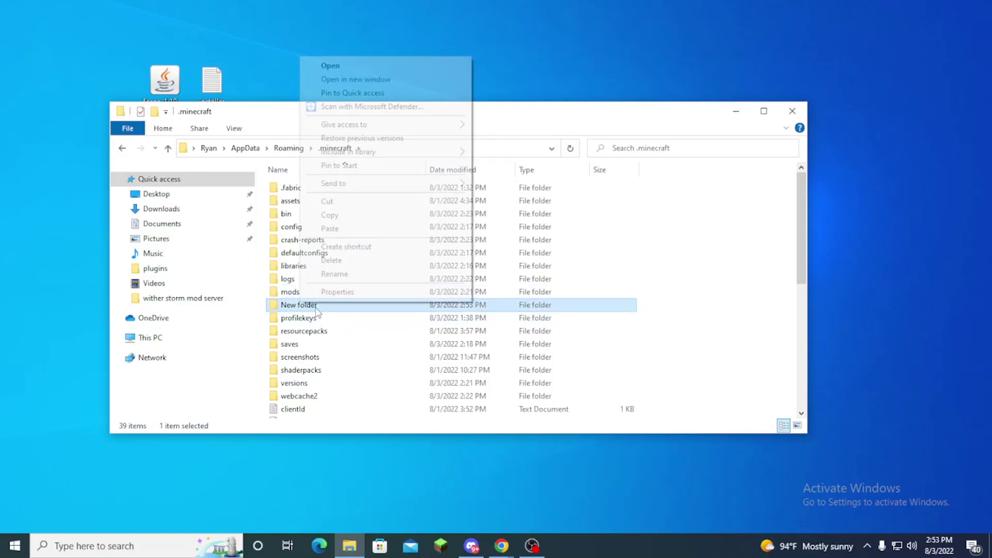
pyautogui.click(328, 260)
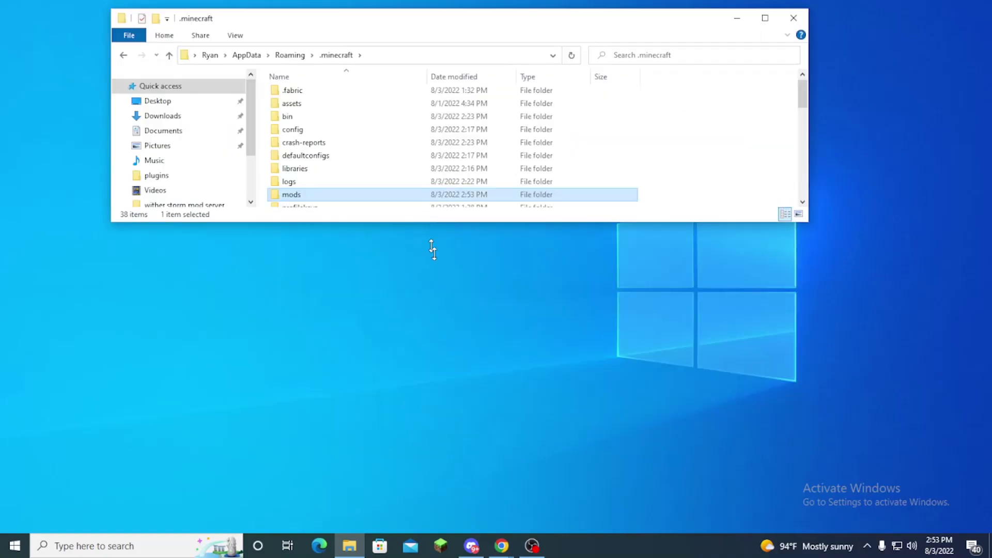
# - Copy the witherstormmod jar from the desktop into the mods folder of .minecraft
pyautogui.moveTo(432, 250); pyautogui.dragTo(450, 391)
pyautogui.moveTo(379, 25); pyautogui.dragTo(546, 181)
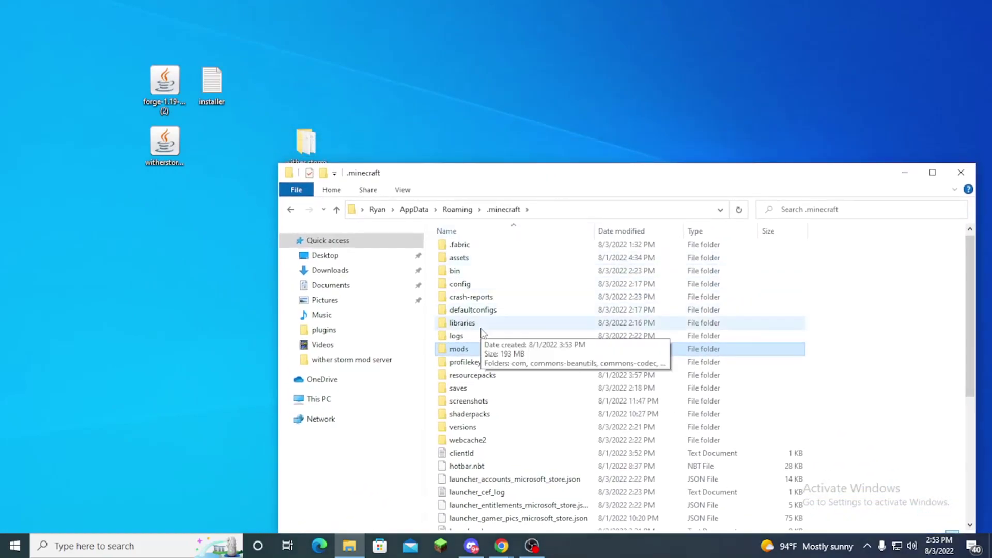
pyautogui.doubleClick(478, 351)
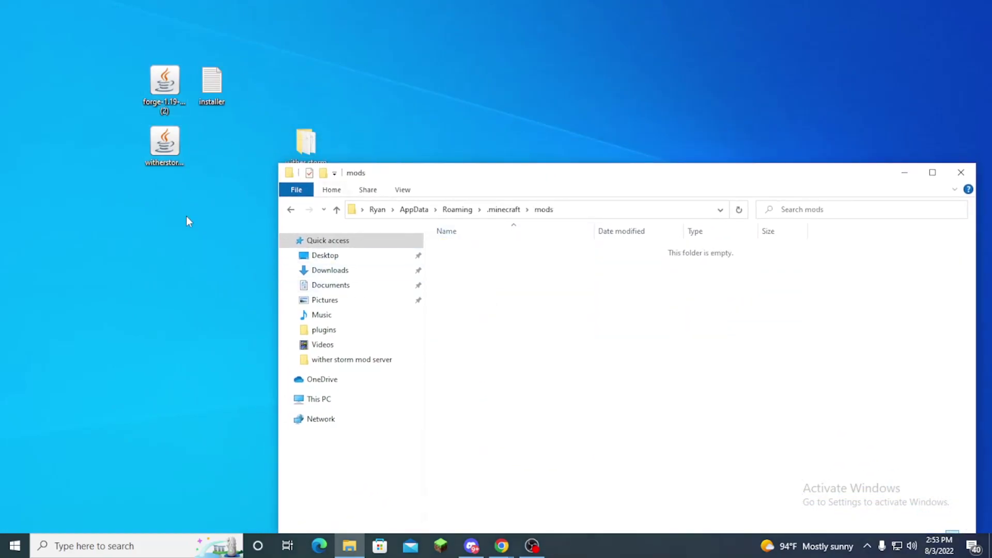
pyautogui.rightClick(161, 147)
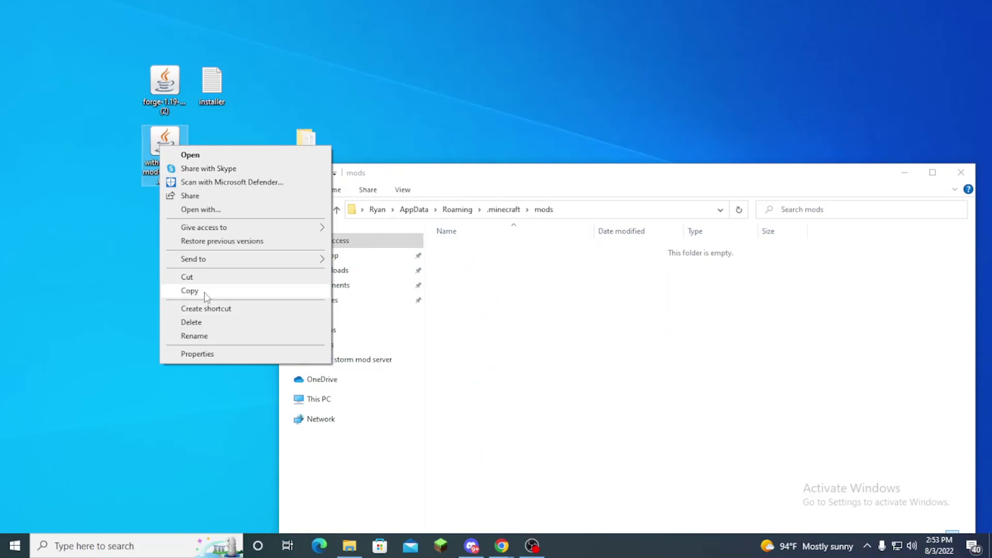
pyautogui.click(190, 291)
pyautogui.hotkey('ctrl', 'v')
# - Return to the .minecraft folder, look through its contents, and close the File Explorer window
pyautogui.click(504, 209)
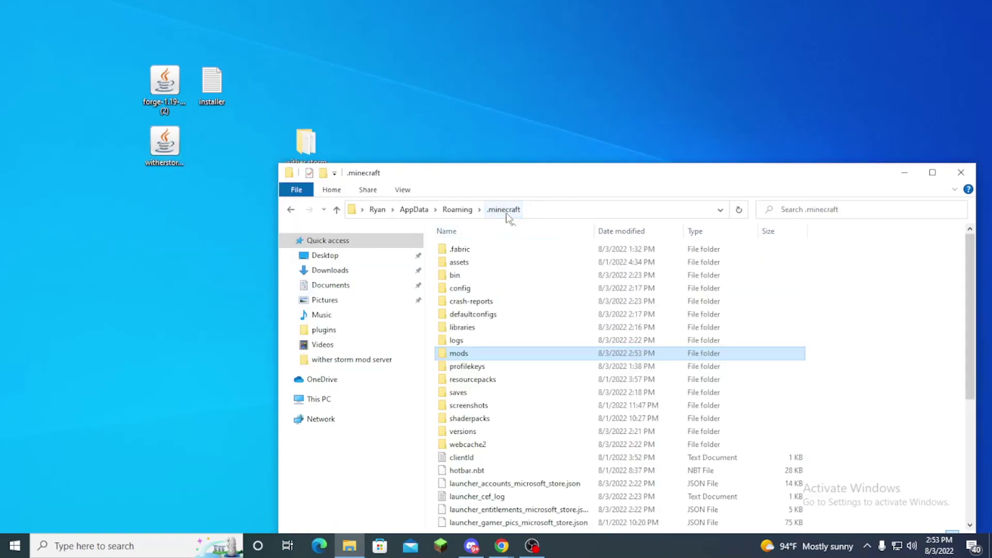
pyautogui.moveTo(538, 177); pyautogui.dragTo(449, 80)
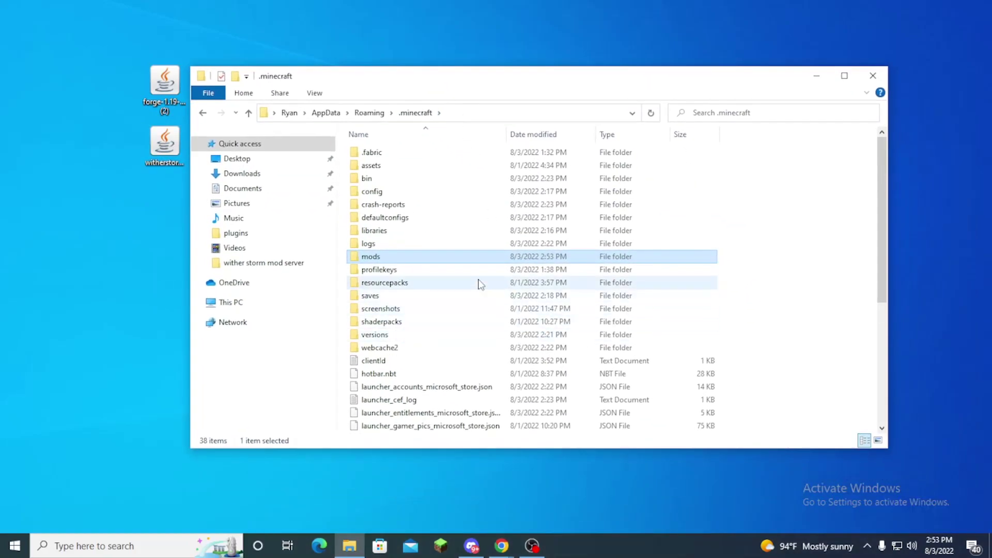
pyautogui.scroll(-3, 485, 304)
pyautogui.scroll(1, 495, 256)
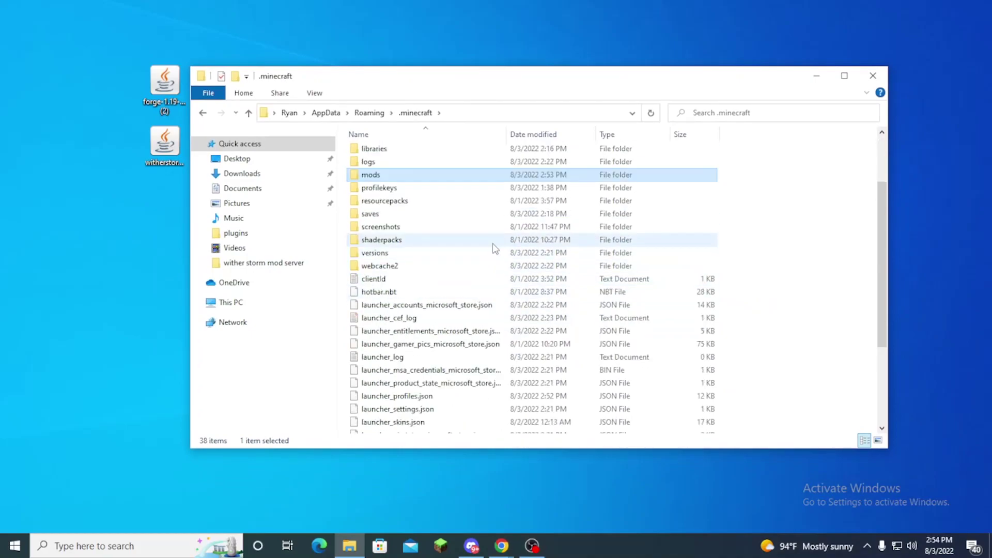
pyautogui.scroll(-3, 495, 251)
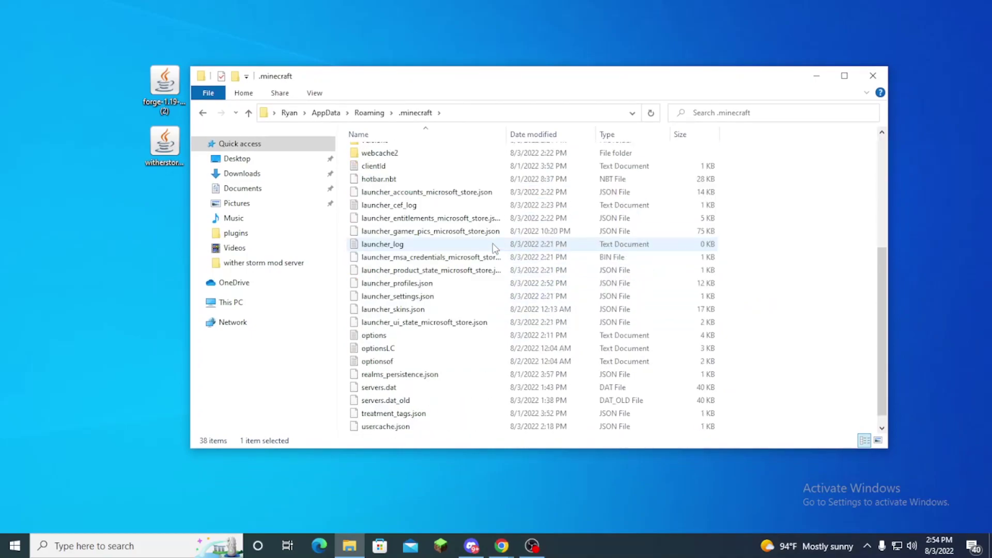
pyautogui.click(873, 75)
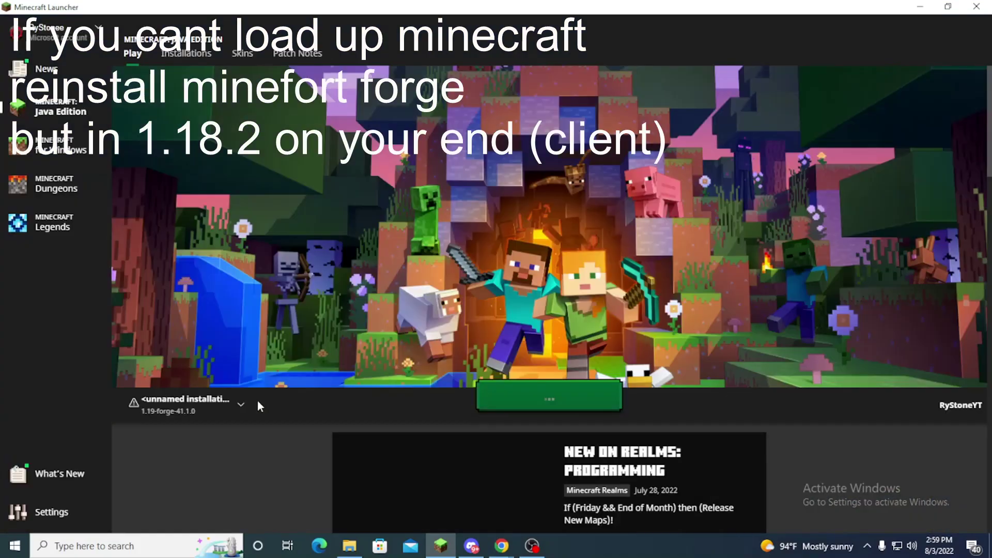
# - Launch the forge 1.18.2-forge-40.1.68 installation from the Minecraft Launcher, accepting the modified-installation risks without further warnings
pyautogui.click(164, 414)
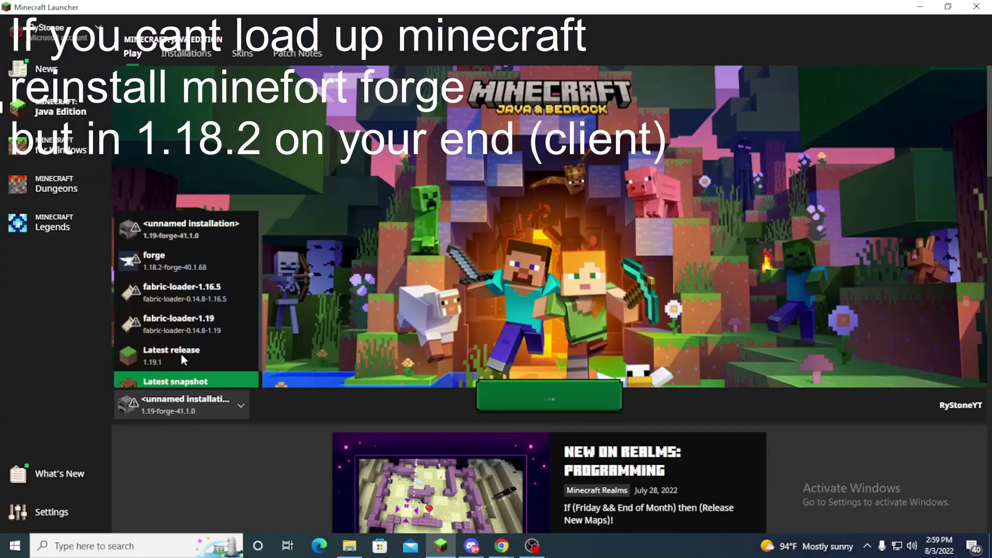
pyautogui.click(148, 251)
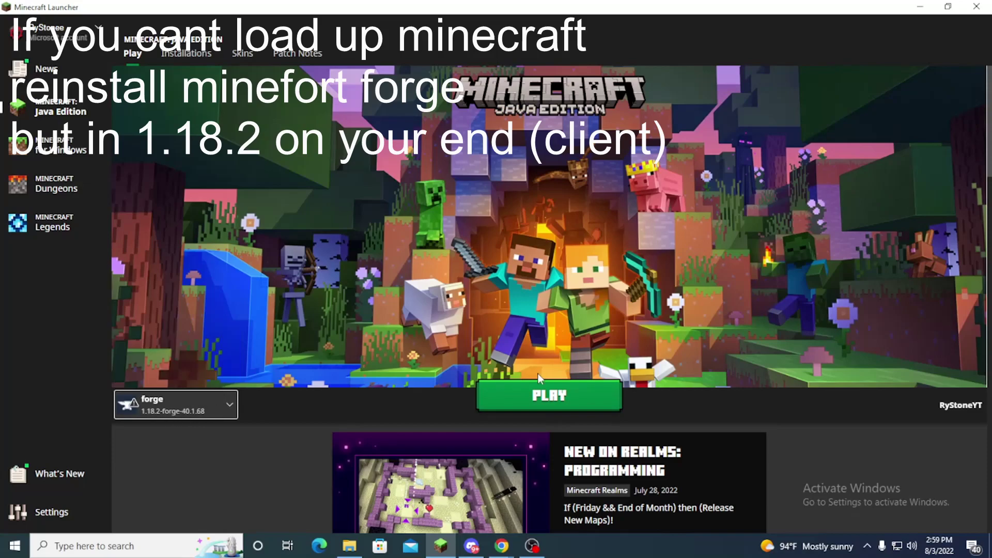
pyautogui.click(553, 386)
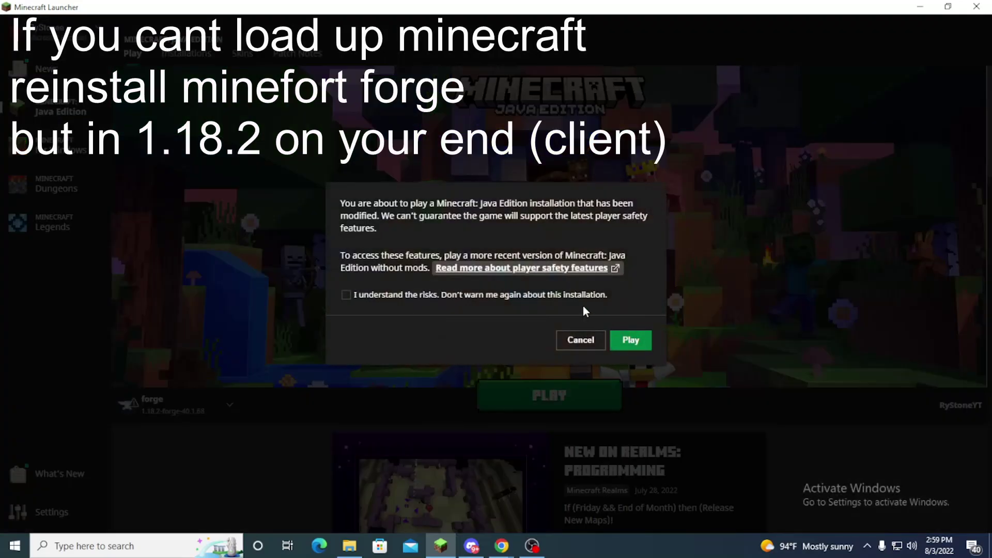
pyautogui.click(553, 294)
pyautogui.click(630, 340)
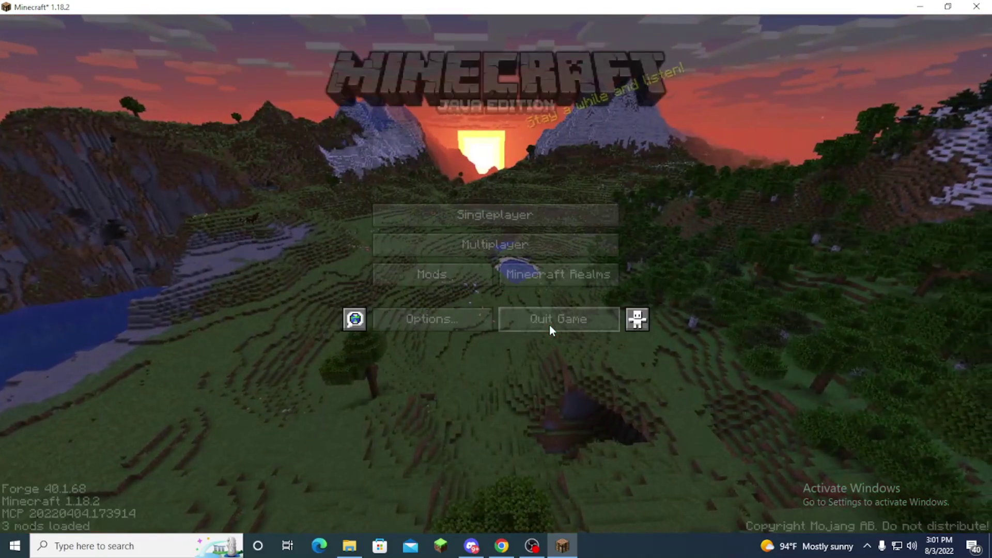
# - Dismiss the Windows Defender Firewall alert for OpenJDK Platform binary without allowing access, and open the multiplayer server list
pyautogui.click(538, 250)
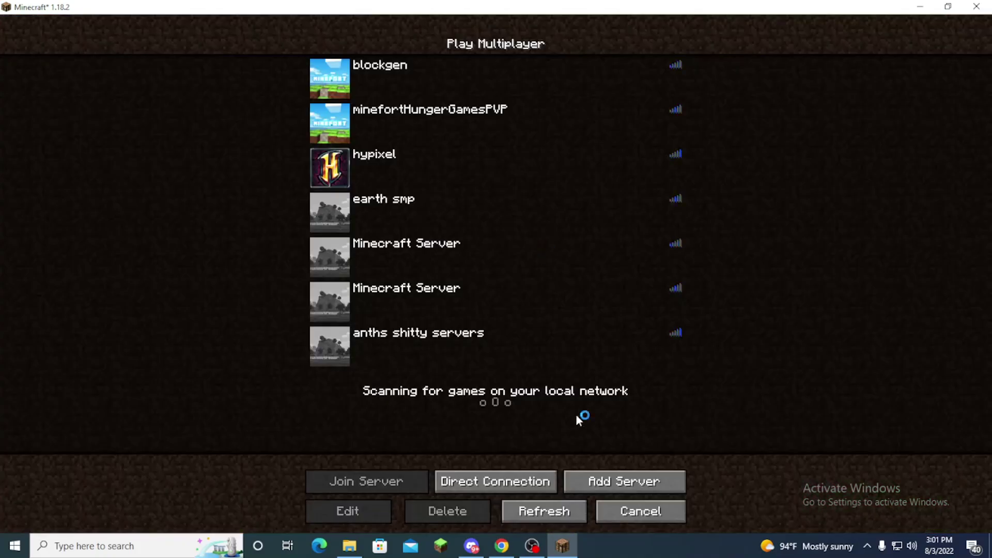
pyautogui.click(620, 505)
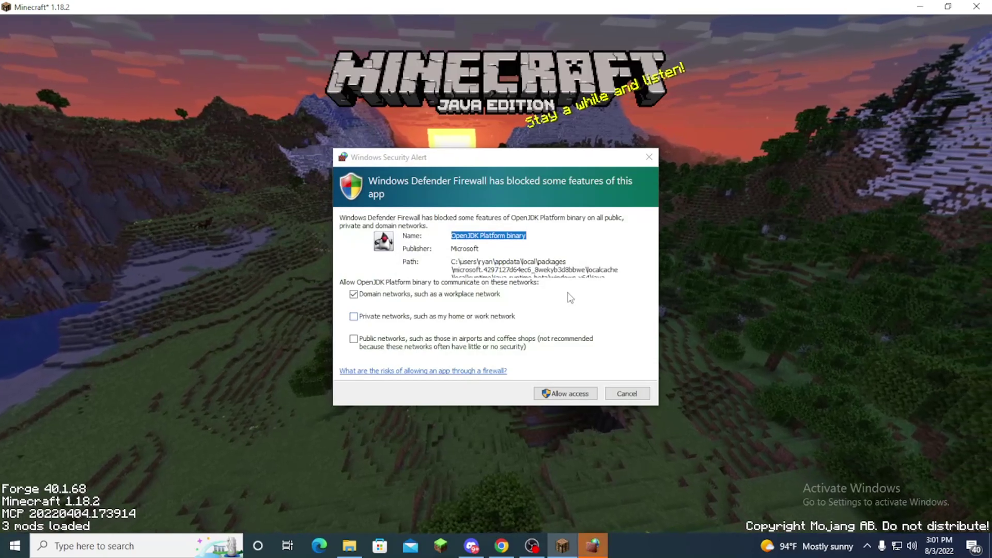
pyautogui.moveTo(481, 162); pyautogui.dragTo(288, 79)
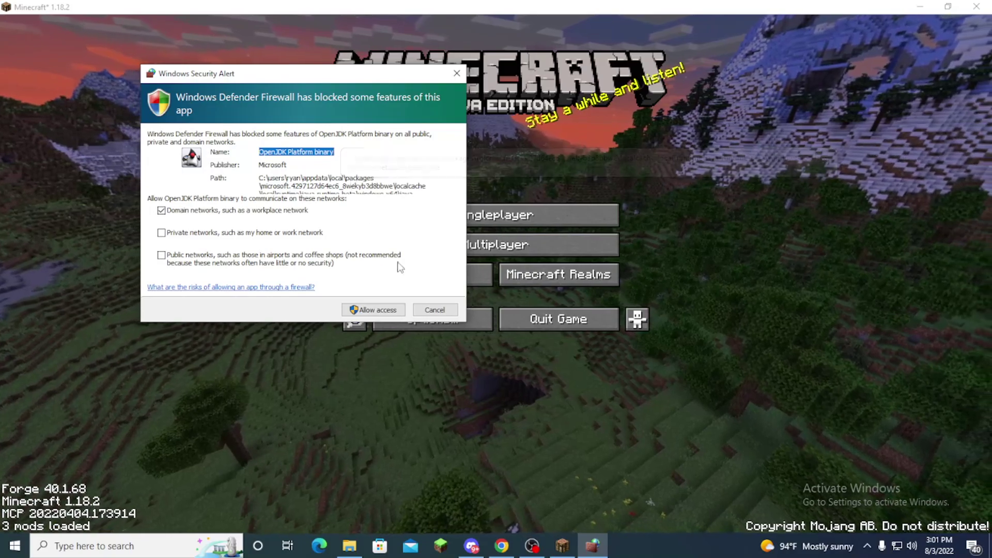
pyautogui.click(435, 309)
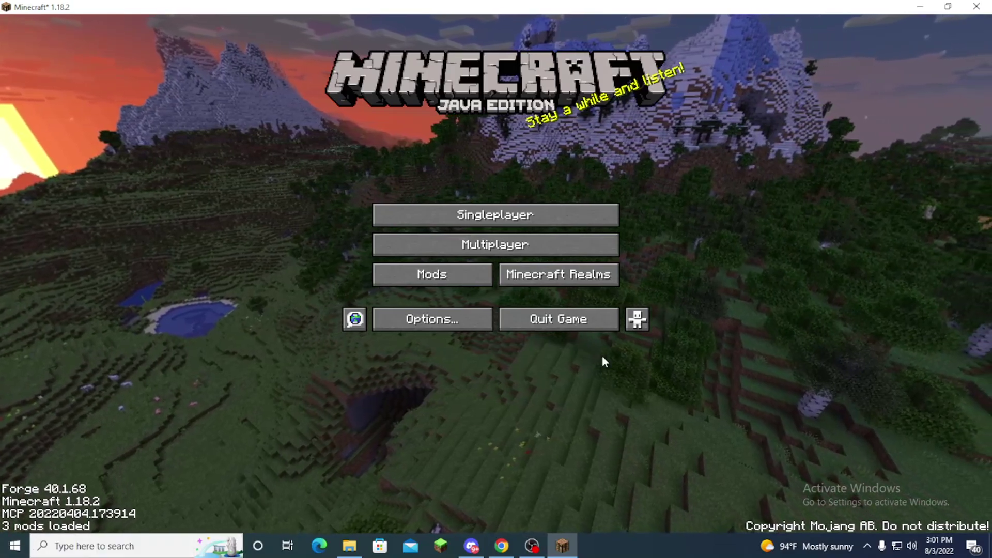
pyautogui.click(533, 247)
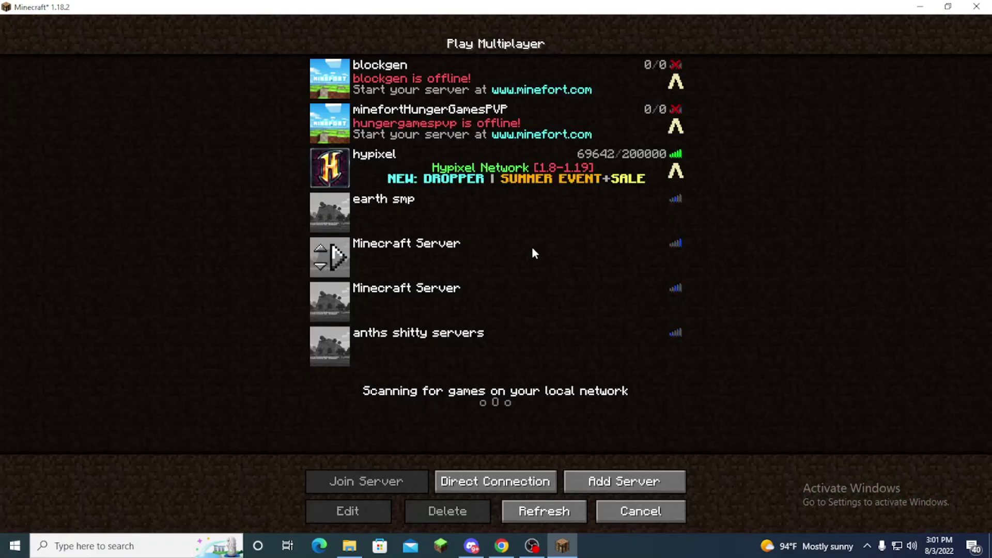
# - Show the desktop, select the wither storm mod server folder, and return to the multiplayer server list
pyautogui.moveTo(537, 7); pyautogui.dragTo(541, 138)
pyautogui.press('super+d')
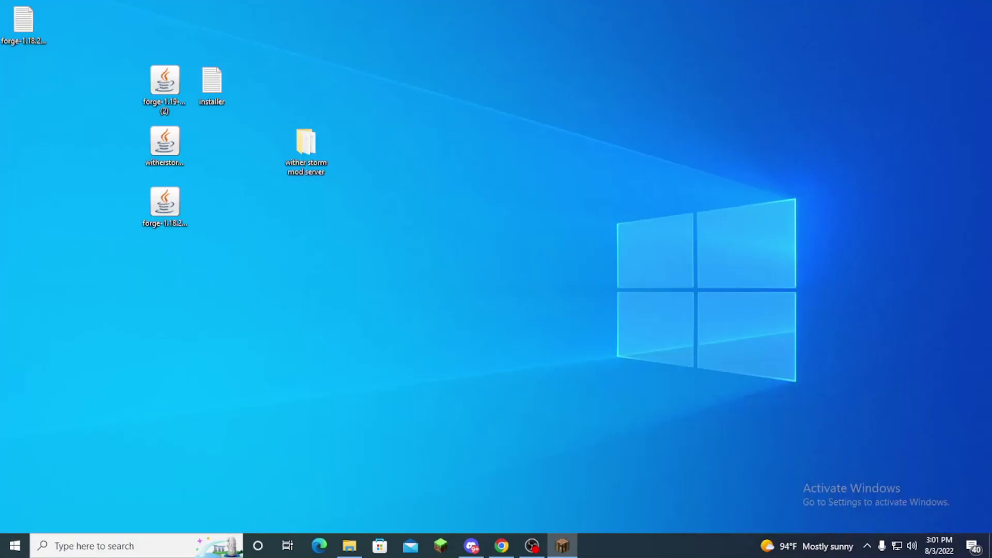
pyautogui.click(309, 149)
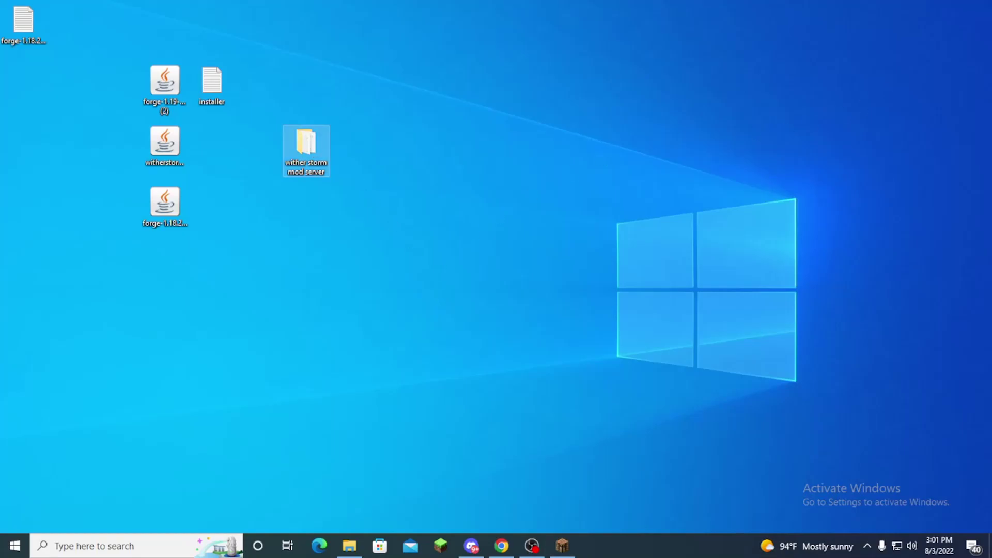
pyautogui.press('super+d')
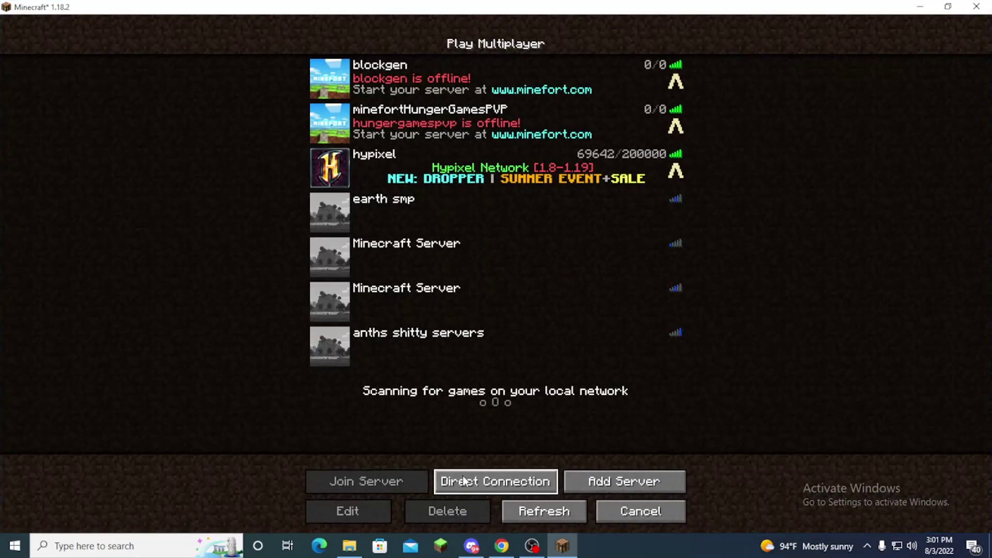
# - Try to join the server at localhost through a direct connection, and go back to the server list
pyautogui.click(464, 481)
pyautogui.click(542, 170)
pyautogui.hotkey('ctrl', 'a')
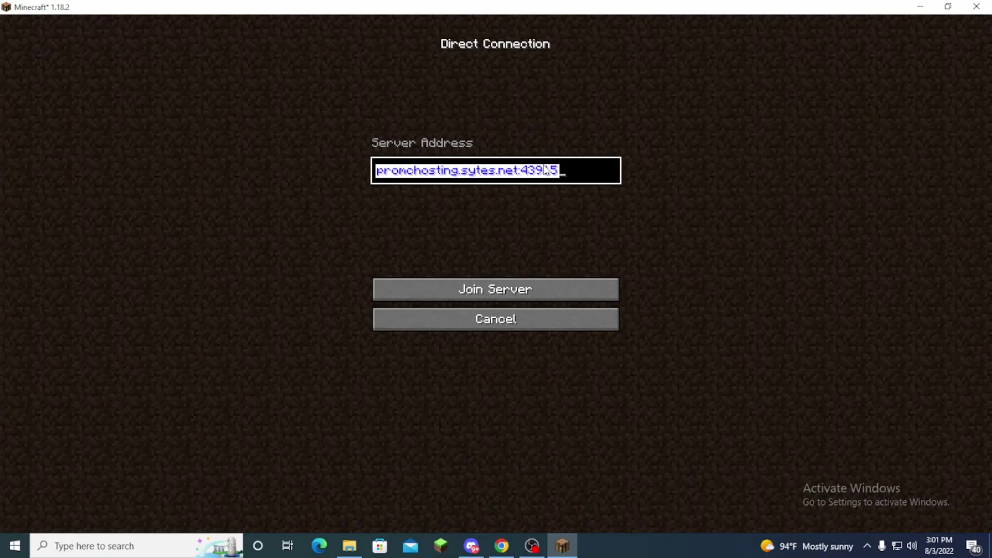
pyautogui.write('localhost')
pyautogui.press('Return')
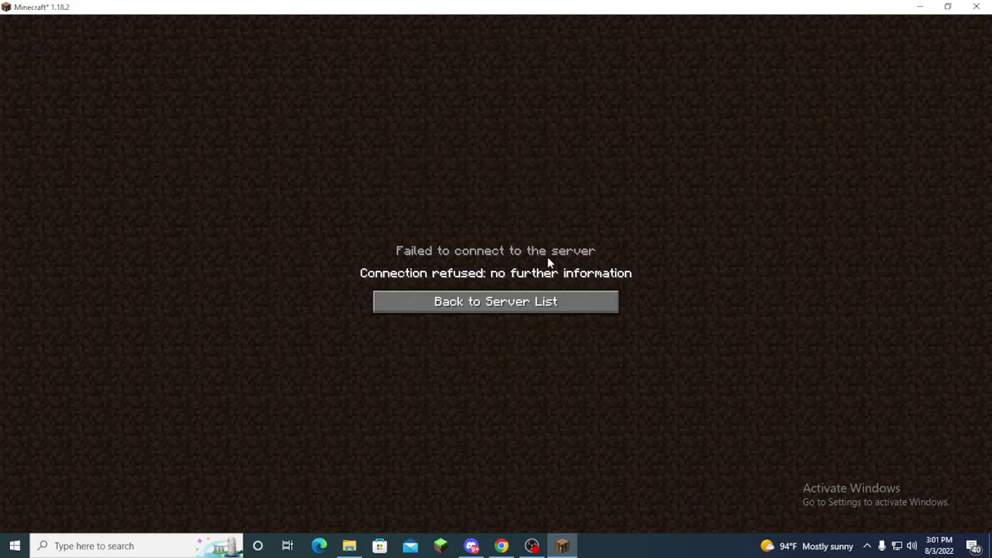
pyautogui.click(548, 299)
# - Open the wither storm mod server folder from the desktop and select the run batch file without renaming it
pyautogui.press('super+d')
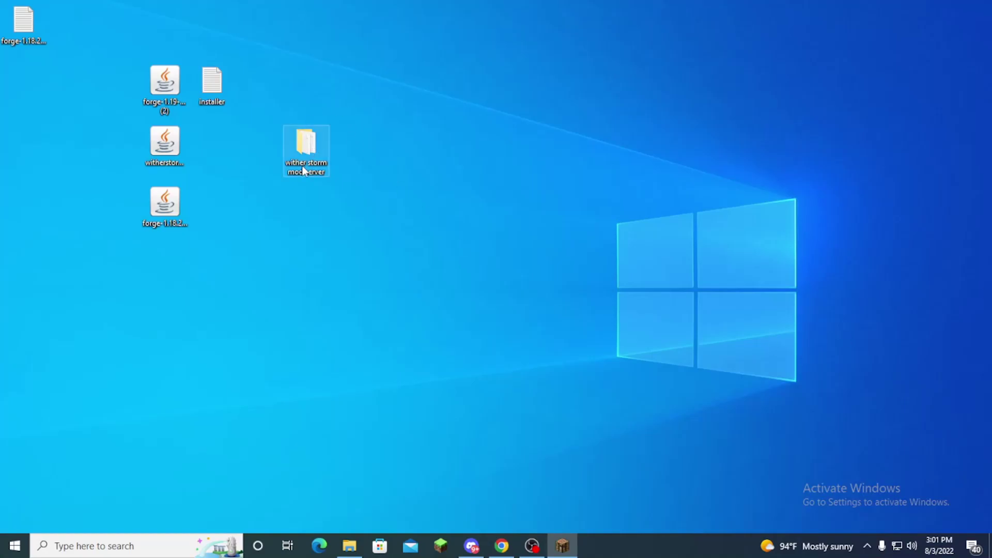
pyautogui.press('super+d')
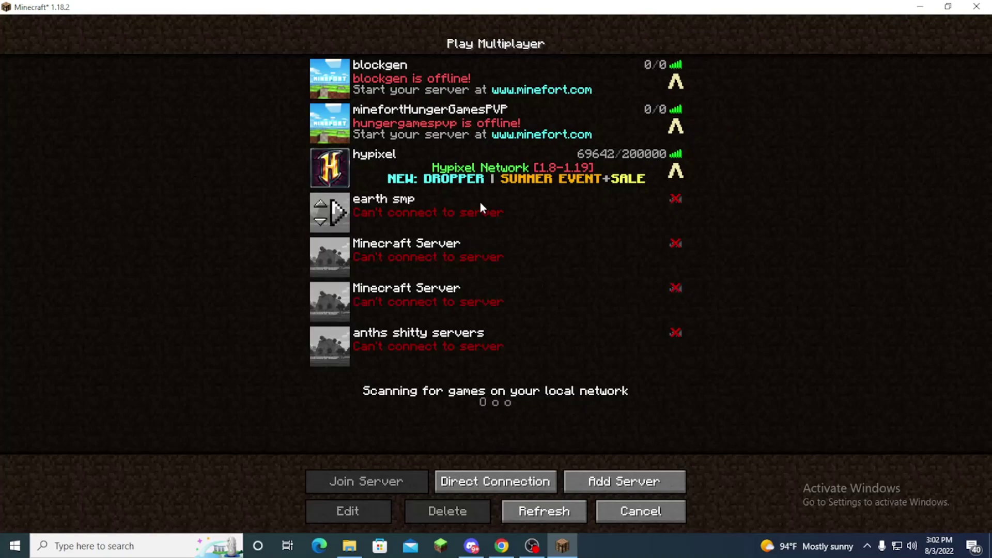
pyautogui.press('super+d')
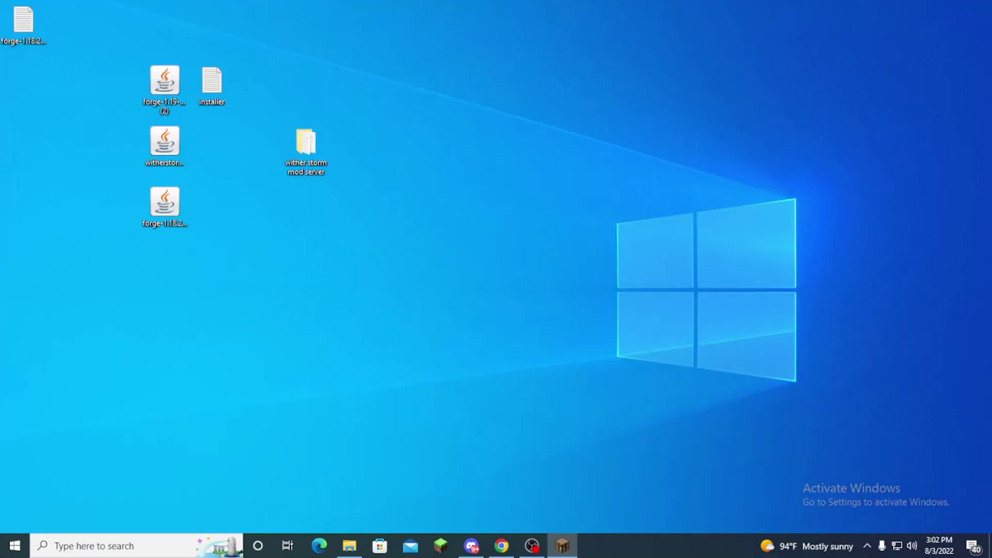
pyautogui.doubleClick(285, 145)
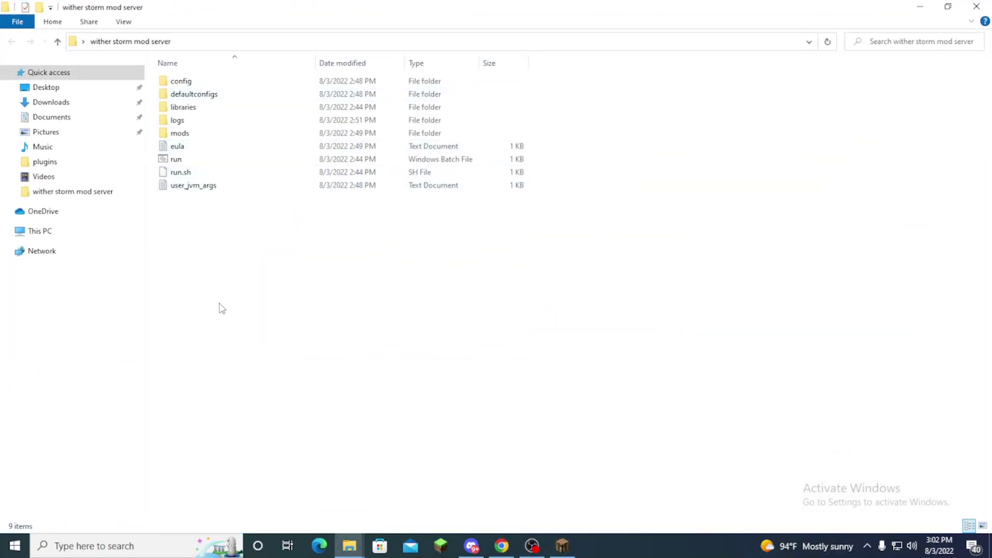
pyautogui.moveTo(222, 309); pyautogui.dragTo(228, 118)
pyautogui.click(277, 244)
pyautogui.click(178, 162)
pyautogui.click(182, 161)
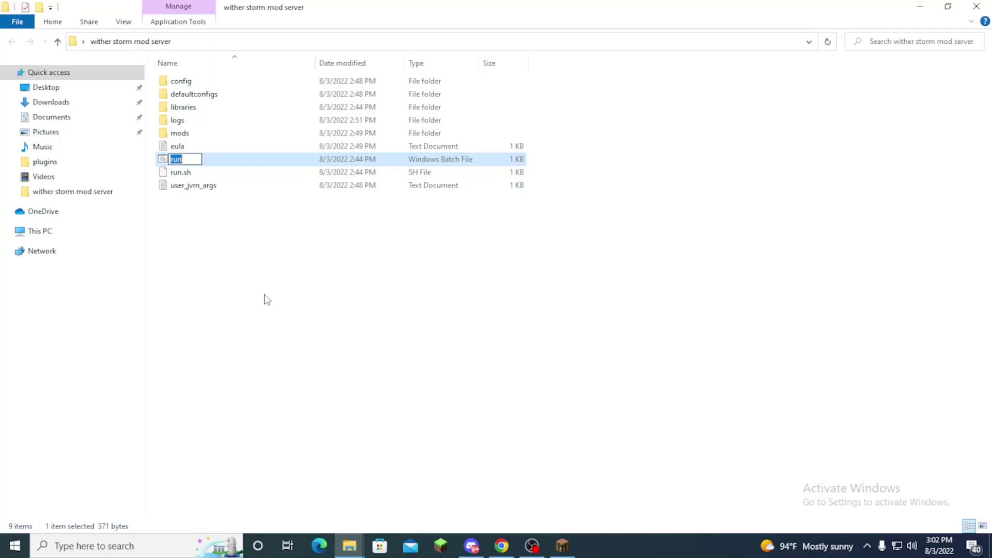
pyautogui.click(653, 324)
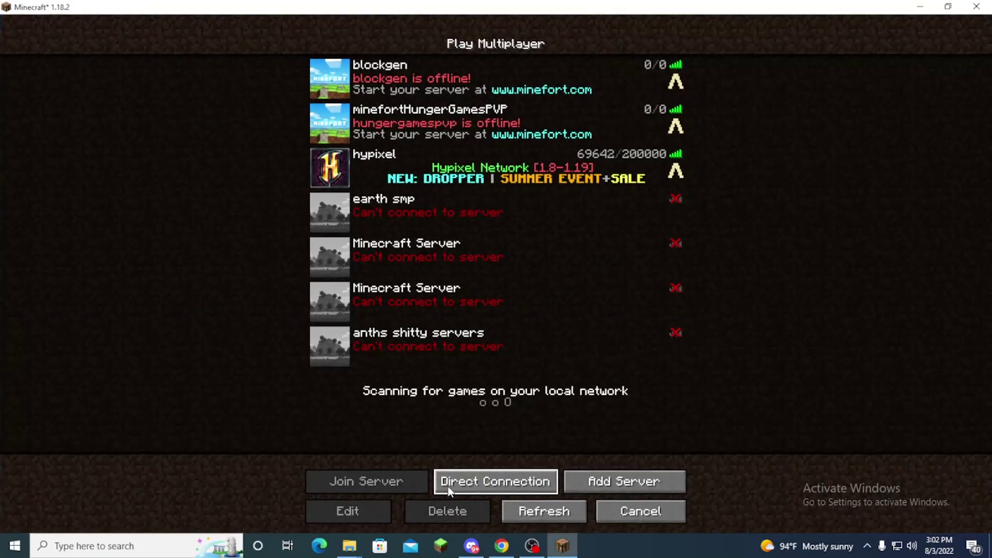
# - Re-enter localhost as the direct connection address, try to join the server again, and return to the server list
pyautogui.click(496, 478)
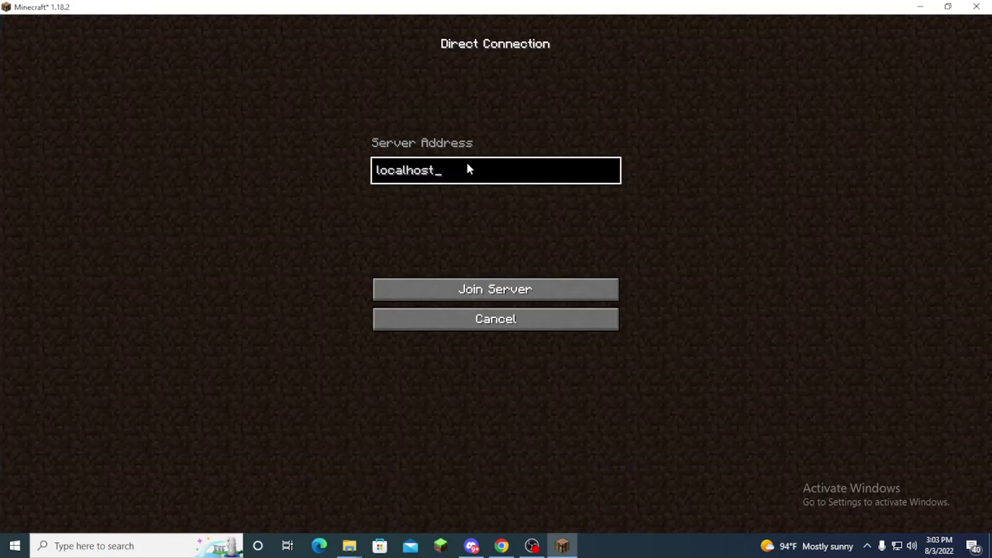
pyautogui.hotkey('ctrl', 'a')
pyautogui.press('BackSpace')
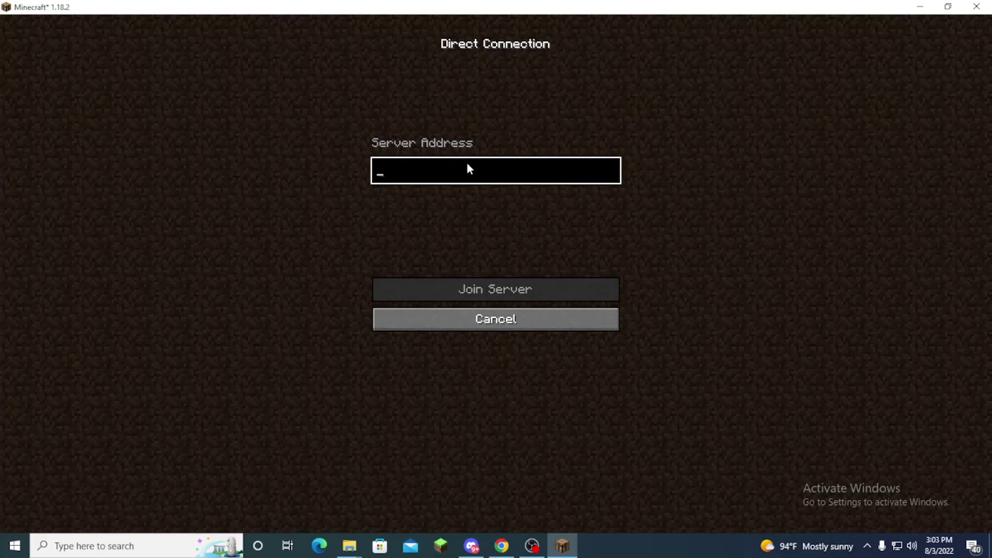
pyautogui.write('loca')
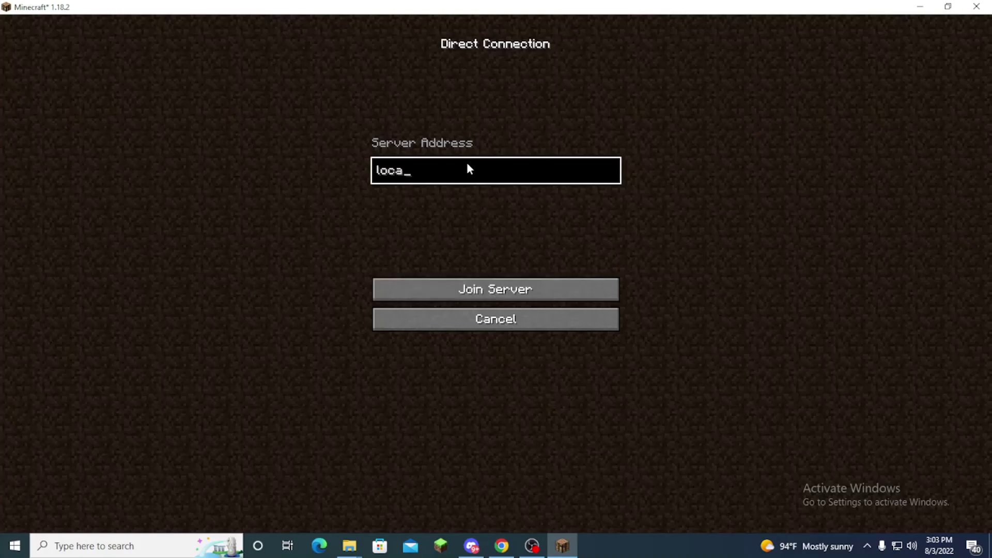
pyautogui.press('BackSpace')
pyautogui.press('BackSpace')
pyautogui.press('BackSpace')
pyautogui.press('BackSpace')
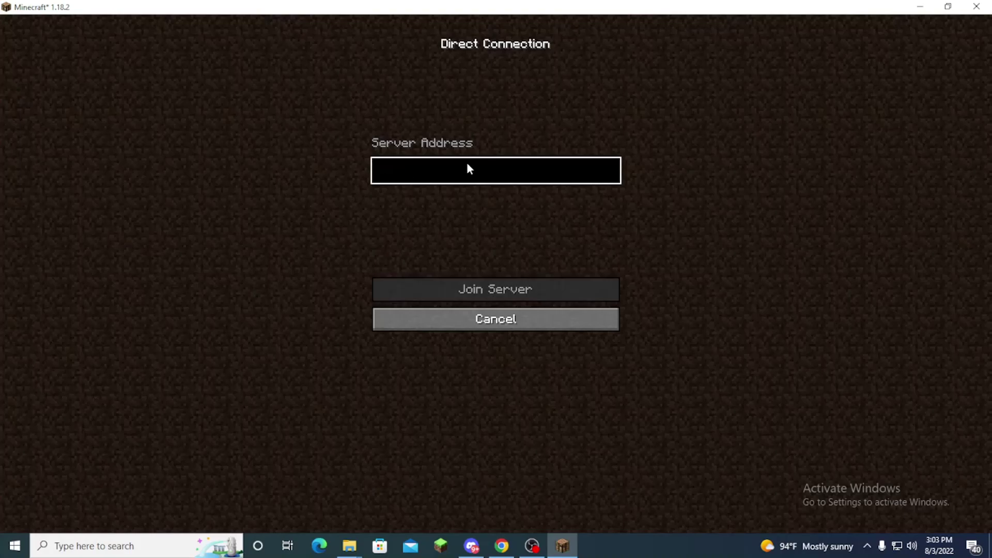
pyautogui.write('localhost')
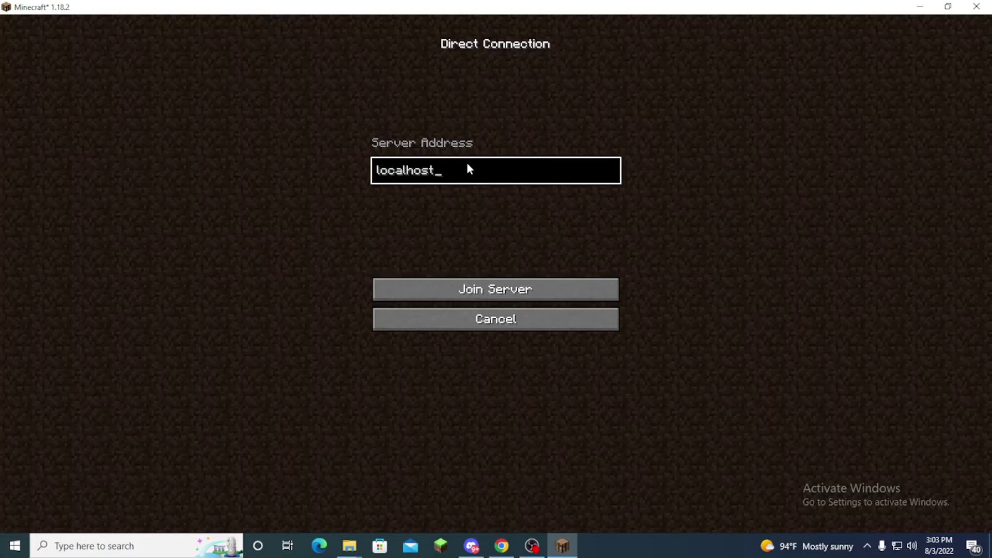
pyautogui.press('Return')
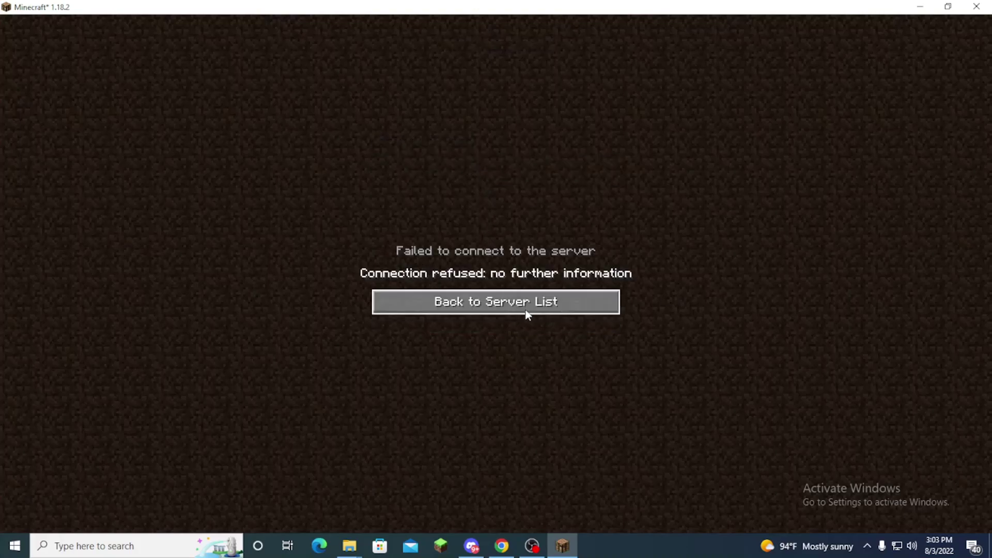
pyautogui.click(566, 307)
# - Leave the multiplayer screen and create a singleplayer world named New World, changing its difficulty setting
pyautogui.click(656, 511)
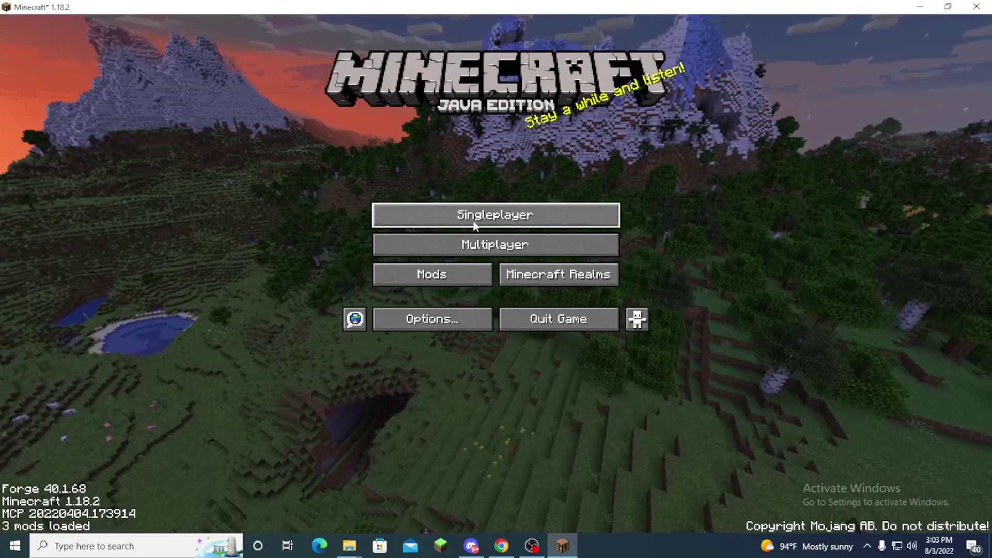
pyautogui.click(495, 214)
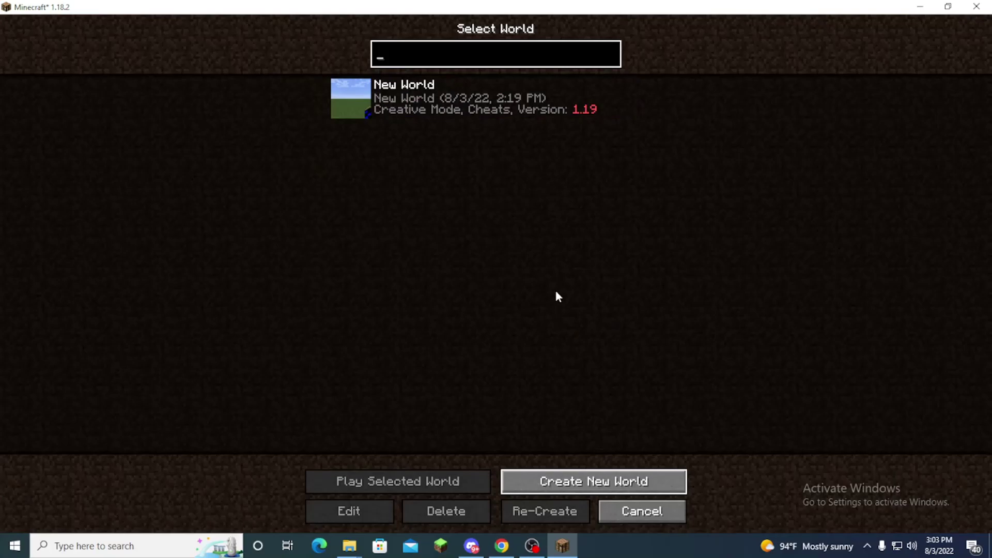
pyautogui.press('Return')
pyautogui.click(544, 157)
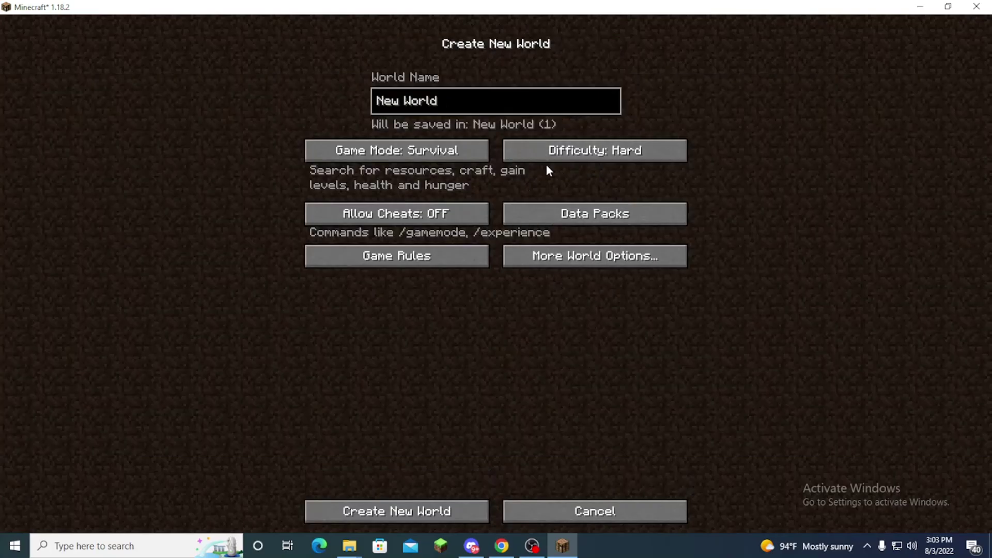
pyautogui.click(552, 159)
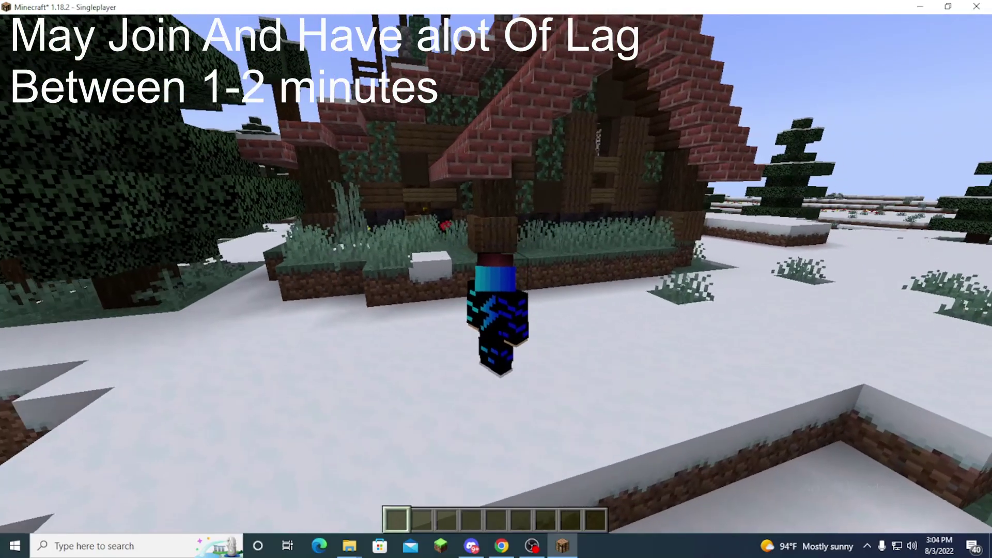
# - Move around the brick-roofed house in the snow and examine it and its rooftop tower from several sides
pyautogui.press('w')
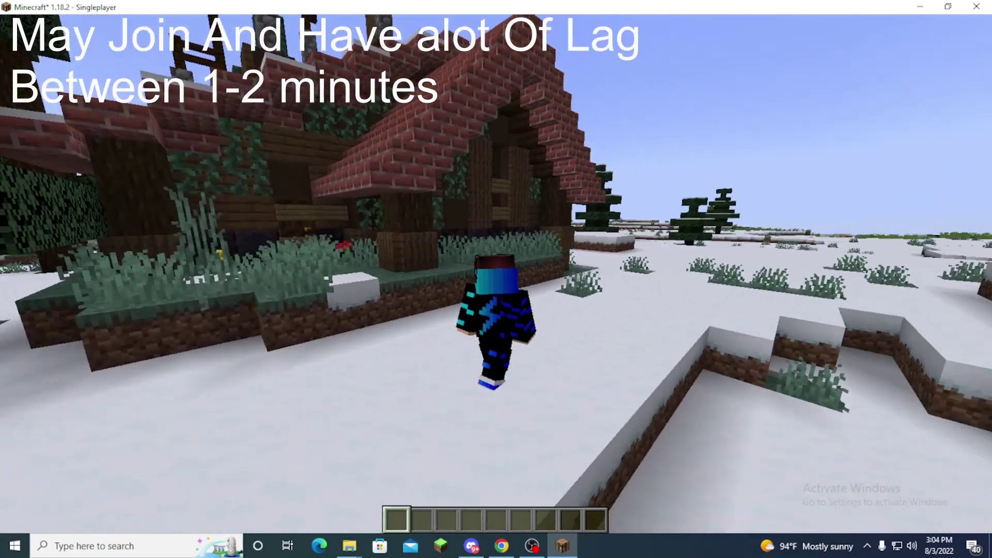
pyautogui.press('w')
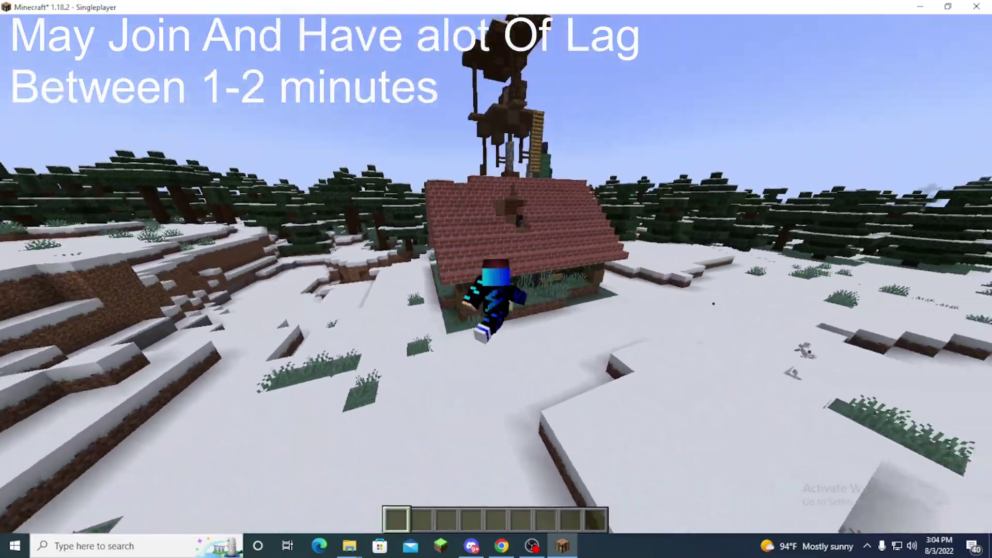
pyautogui.press('w')
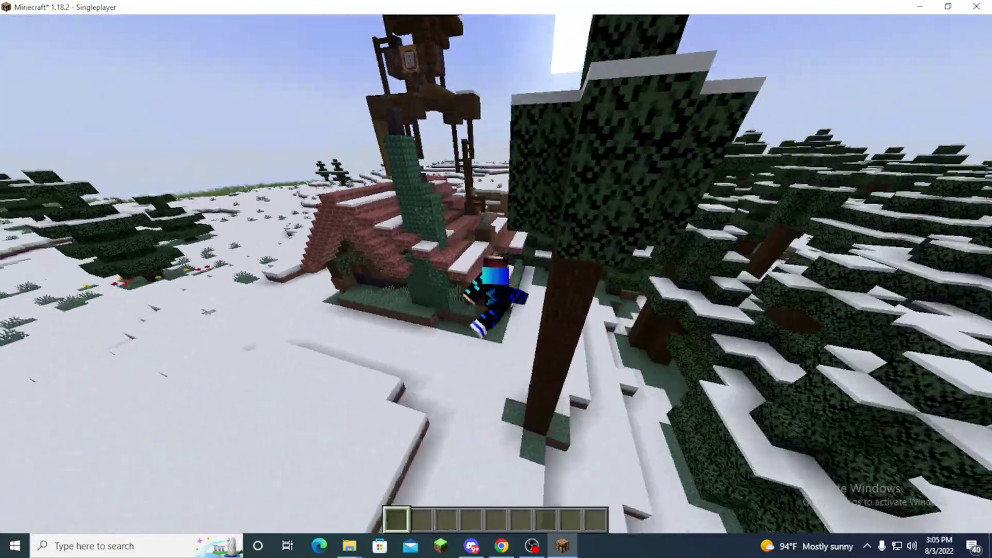
pyautogui.press('w')
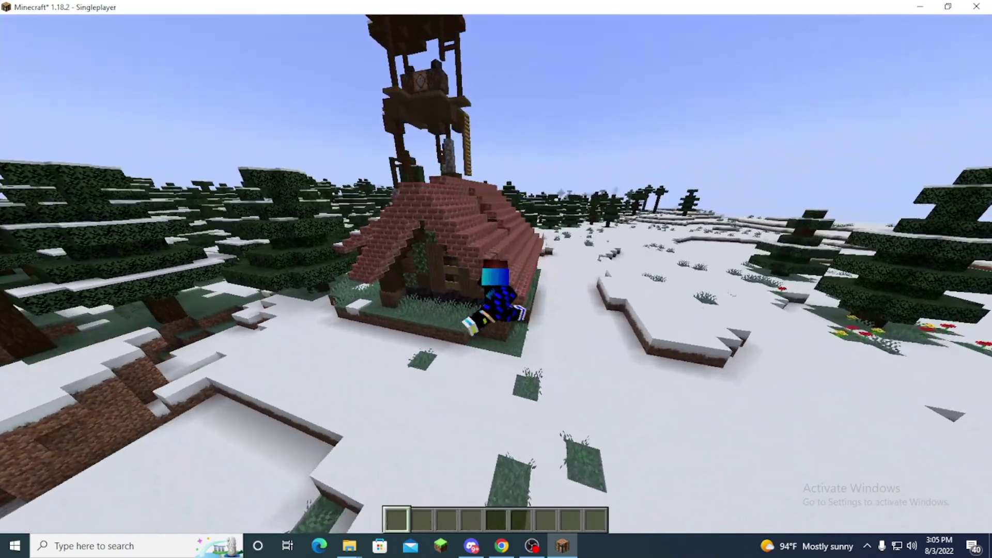
pyautogui.press('w')
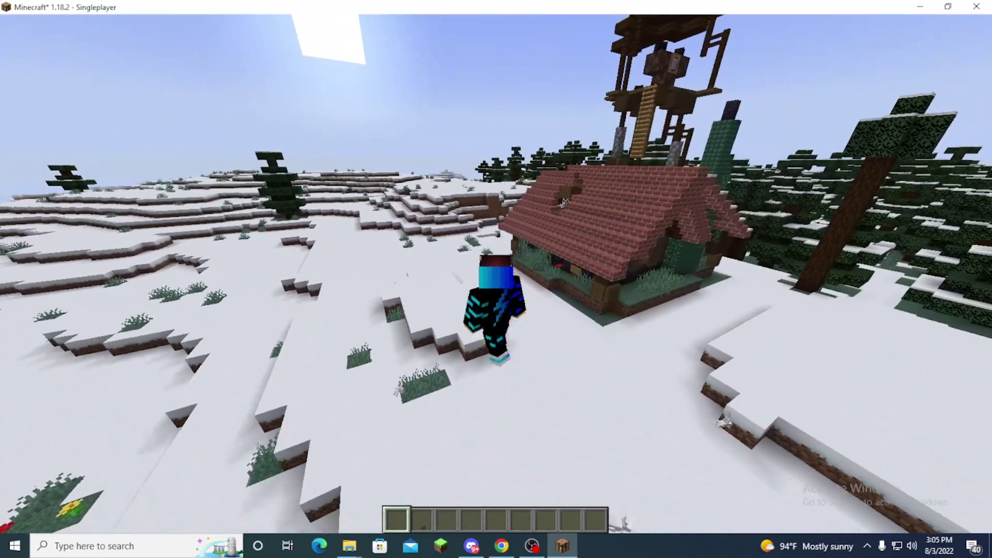
pyautogui.press('w')
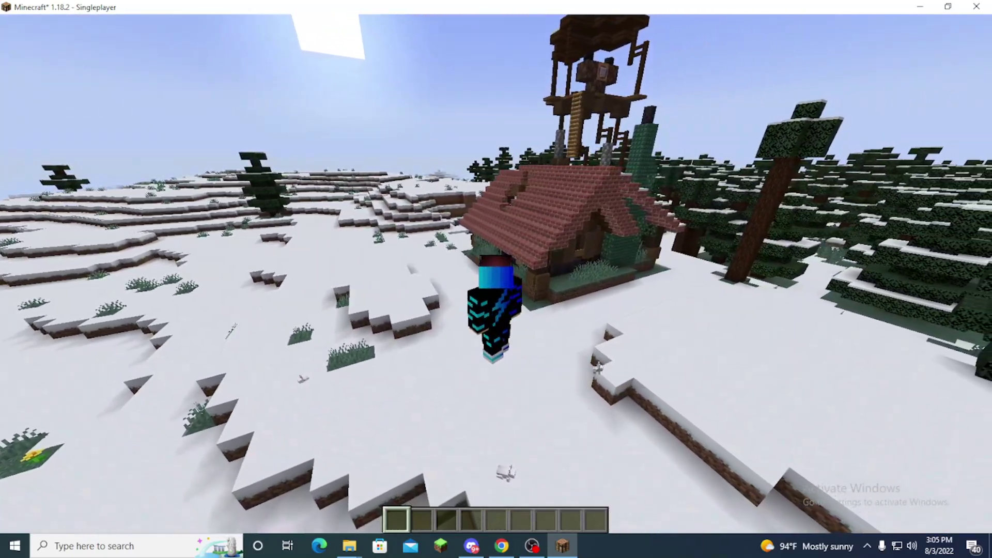
pyautogui.press('w')
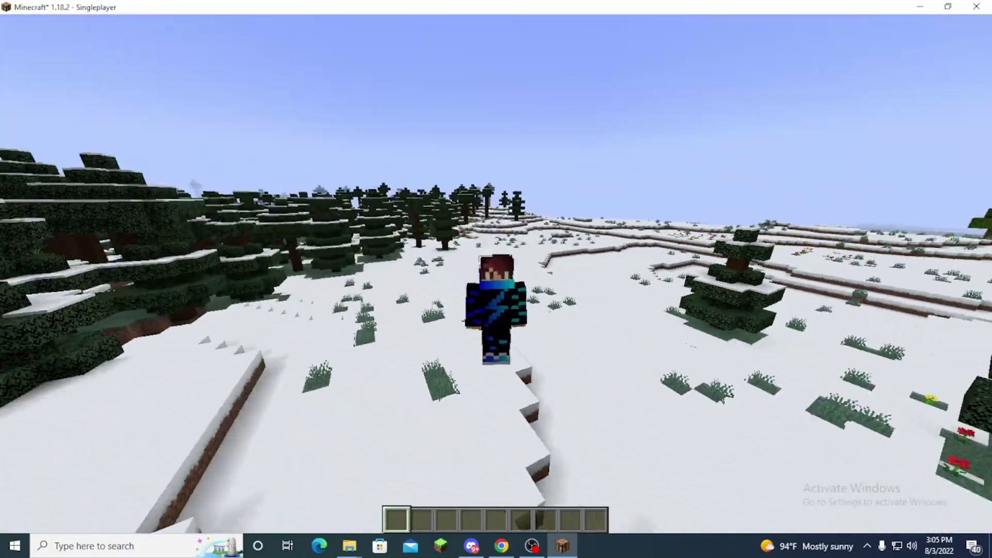
# - Switch to first-person view and fly up to the command block and wither skull structure on the rooftop tower
pyautogui.press('F5')
pyautogui.press('F5')
pyautogui.press('w')
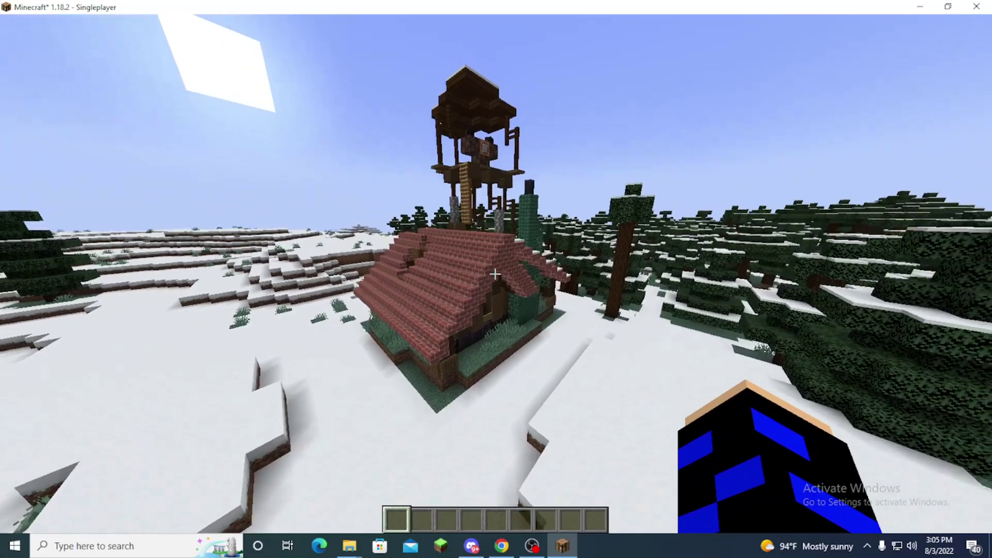
pyautogui.press('w')
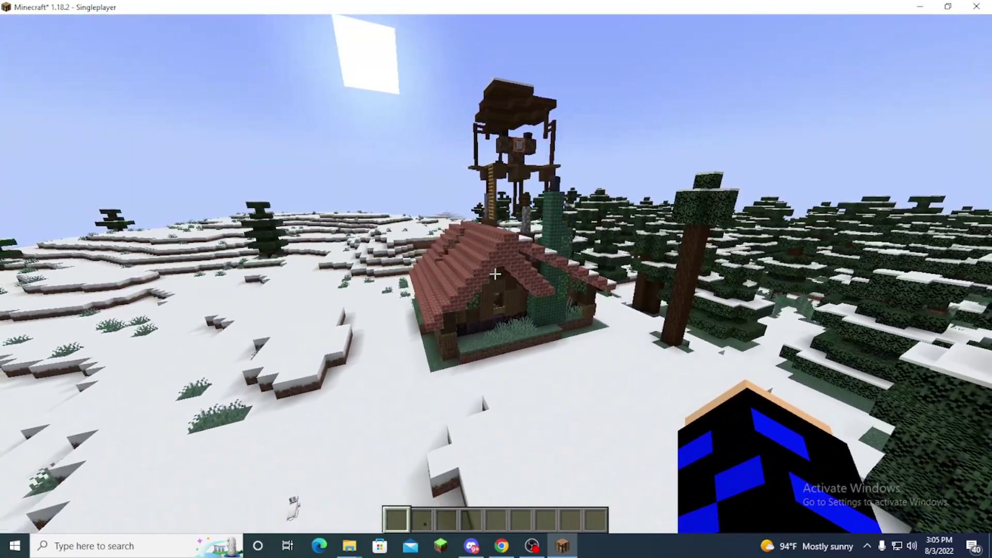
pyautogui.press('w')
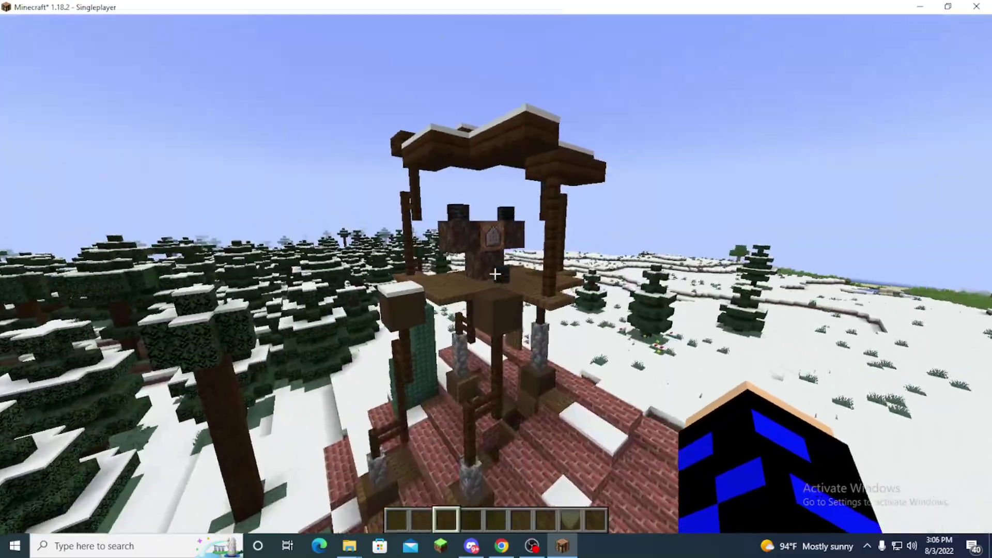
pyautogui.press('s')
pyautogui.press('F5')
pyautogui.press('F5')
pyautogui.press('F5')
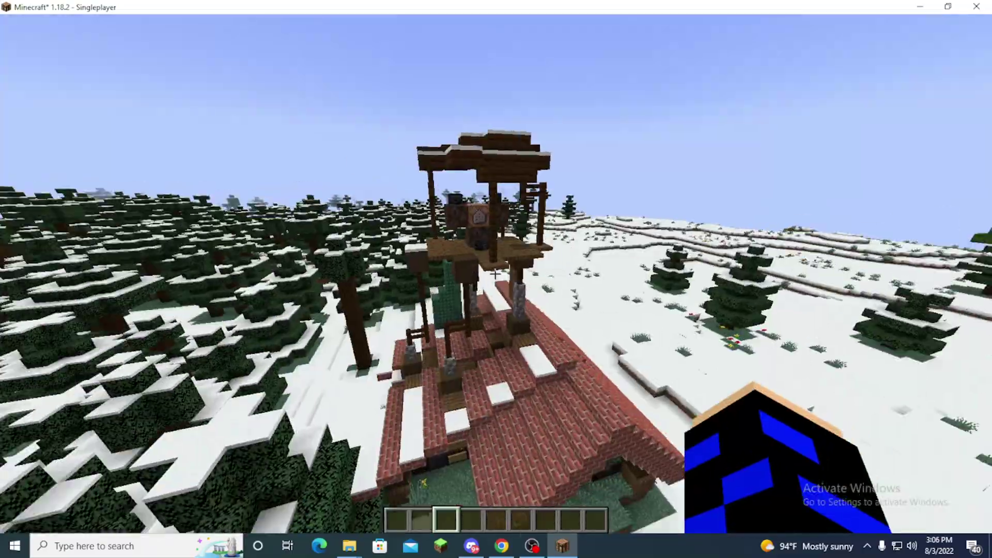
pyautogui.press('w')
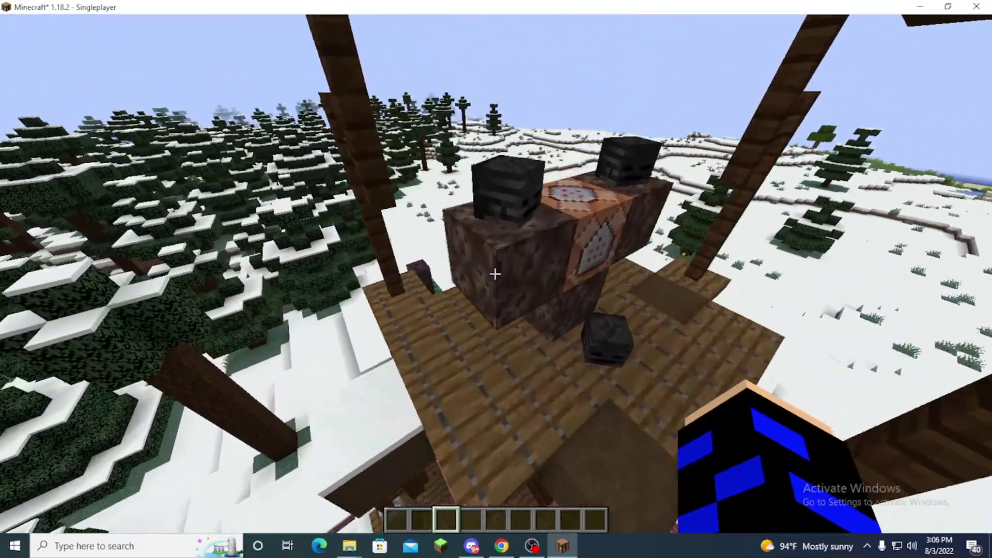
# - Switch the game mode to survival and set the difficulty to hard with chat commands
pyautogui.press('/')
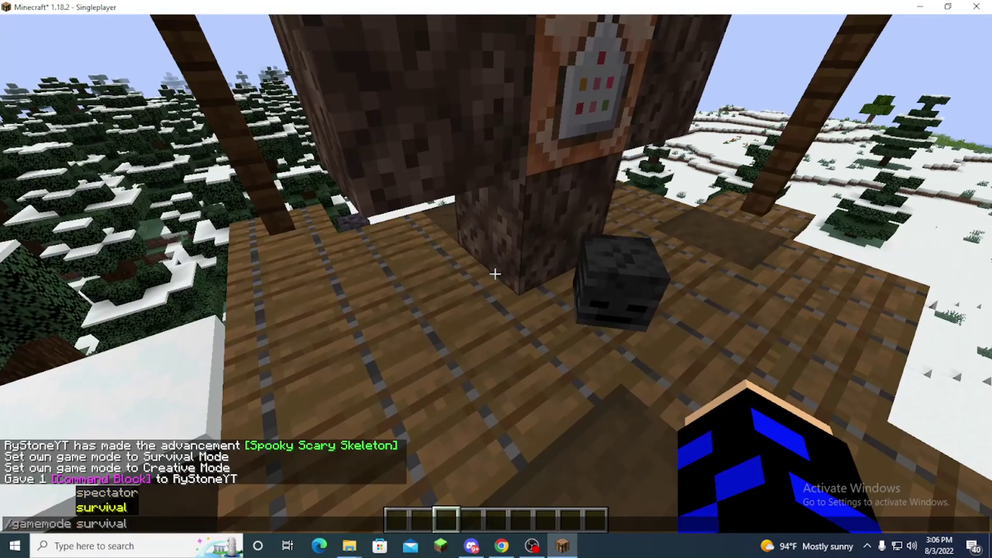
pyautogui.press('Return')
pyautogui.press('/')
pyautogui.write('id')
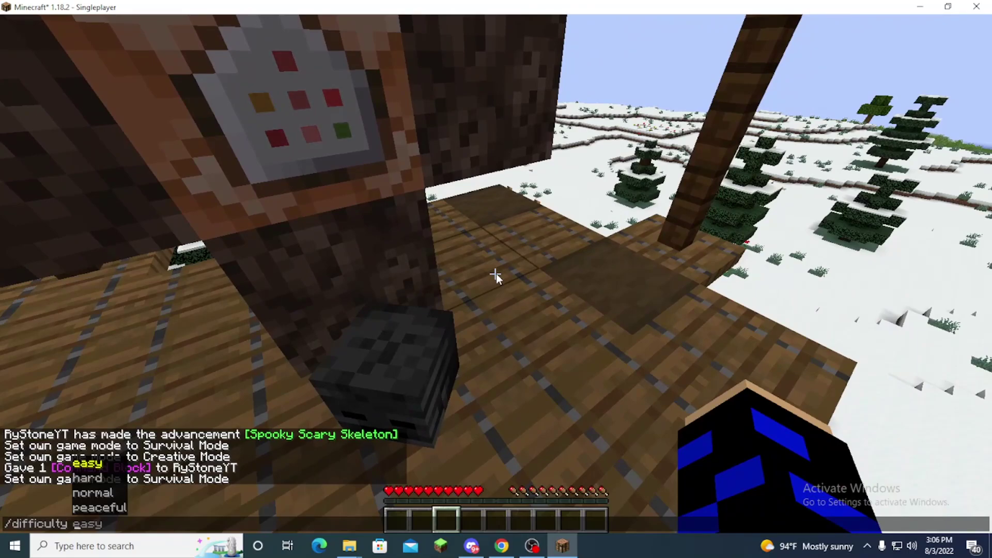
pyautogui.write('hard')
pyautogui.press('Return')
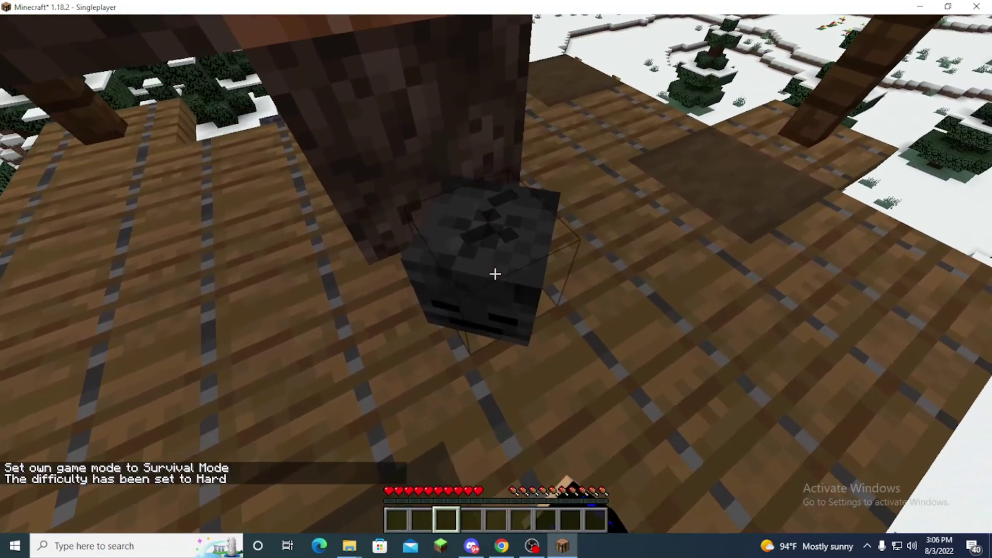
# - Pick up the loose wither skeleton skull from the tower floor and place it on the command block to summon the Wither Storm
pyautogui.click(495, 274)
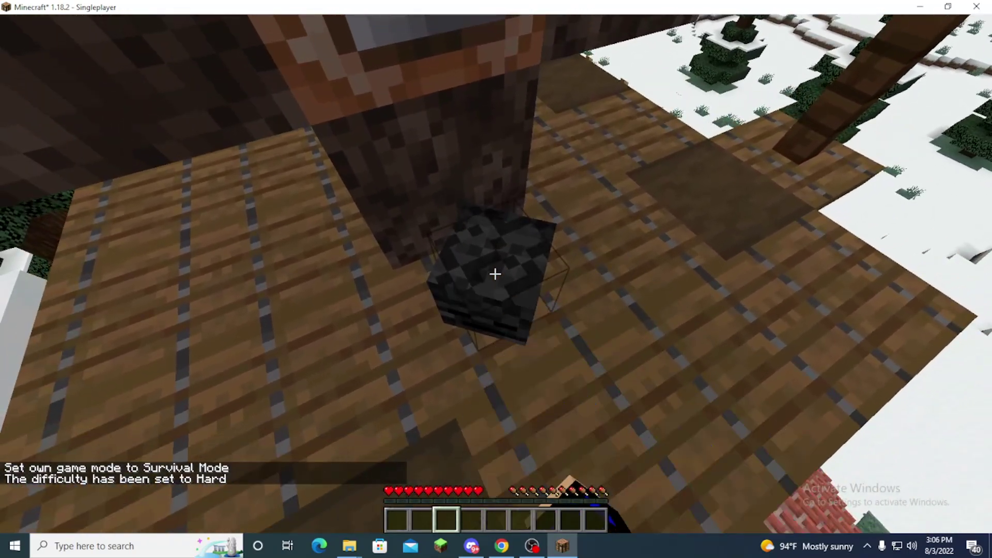
pyautogui.press('1')
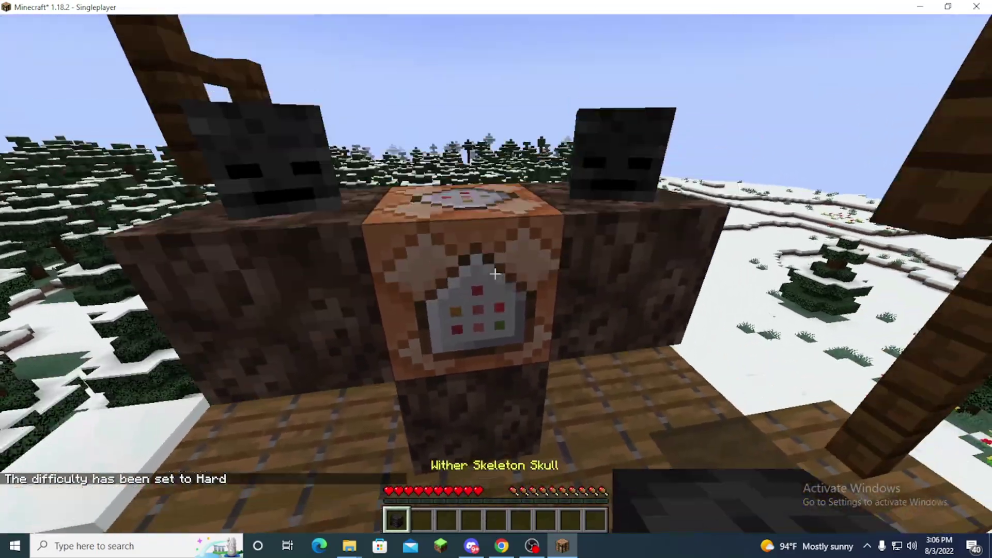
pyautogui.rightClick(495, 274)
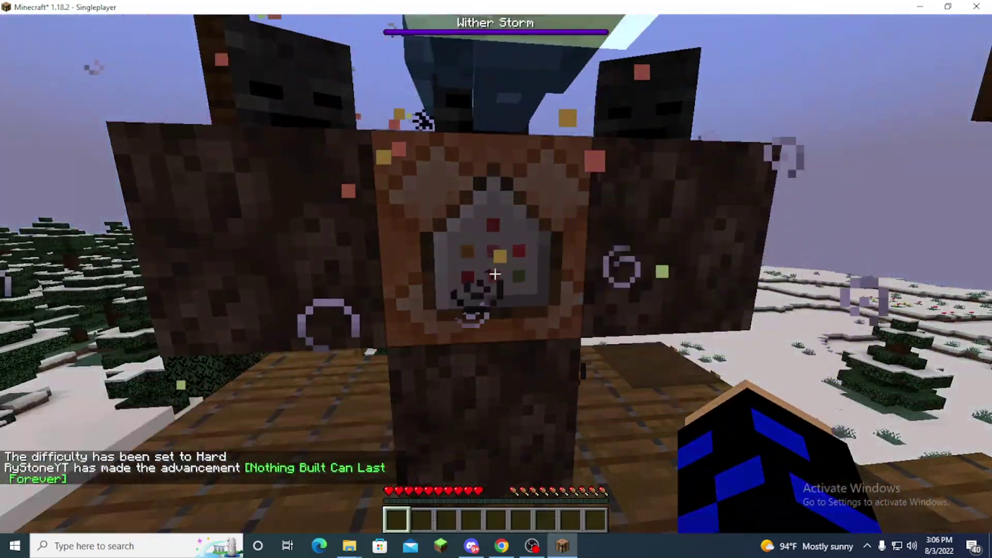
# - Switch to creative mode, fly away from the tower, and watch the summoned Wither Storm from several sides
pyautogui.hotkey('F3', 'n')
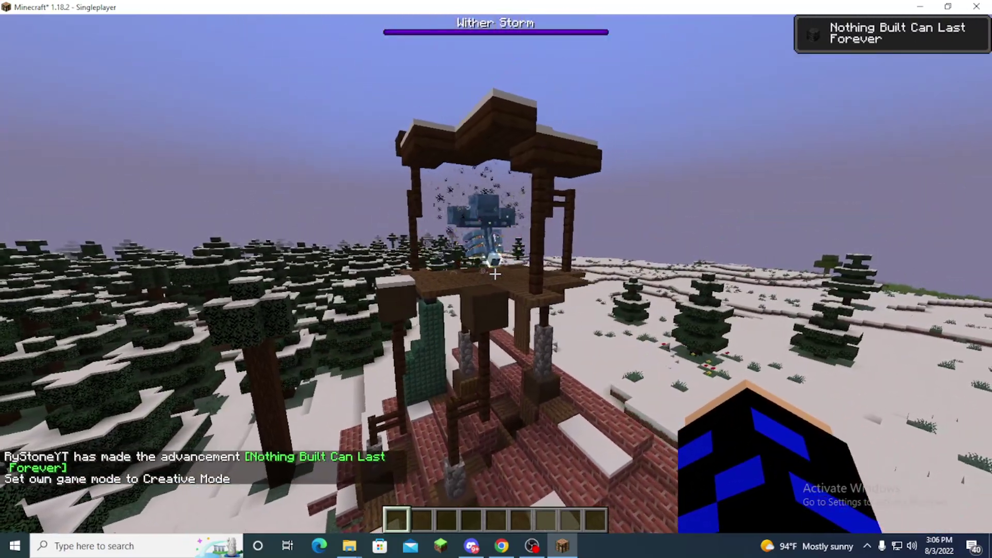
pyautogui.press('w')
pyautogui.press('s')
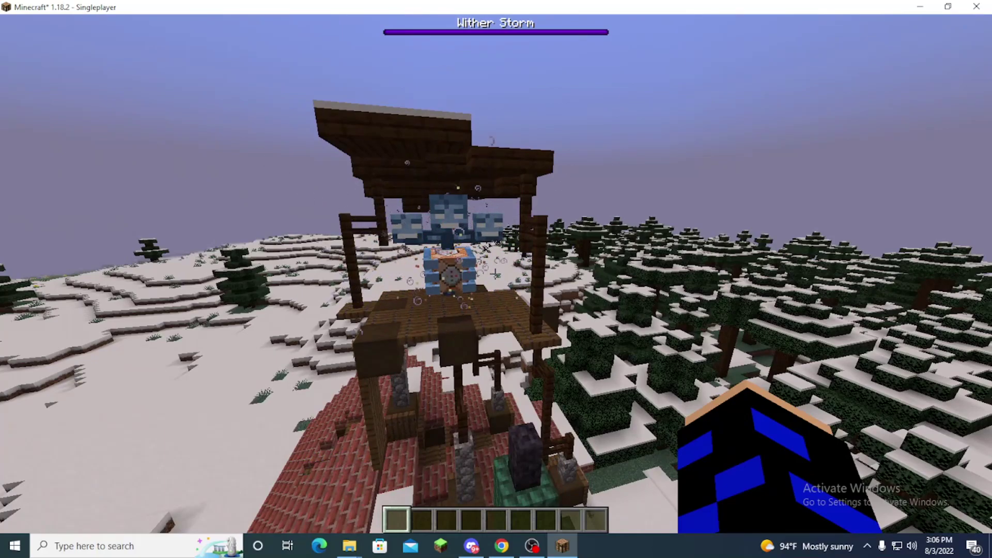
pyautogui.press('w')
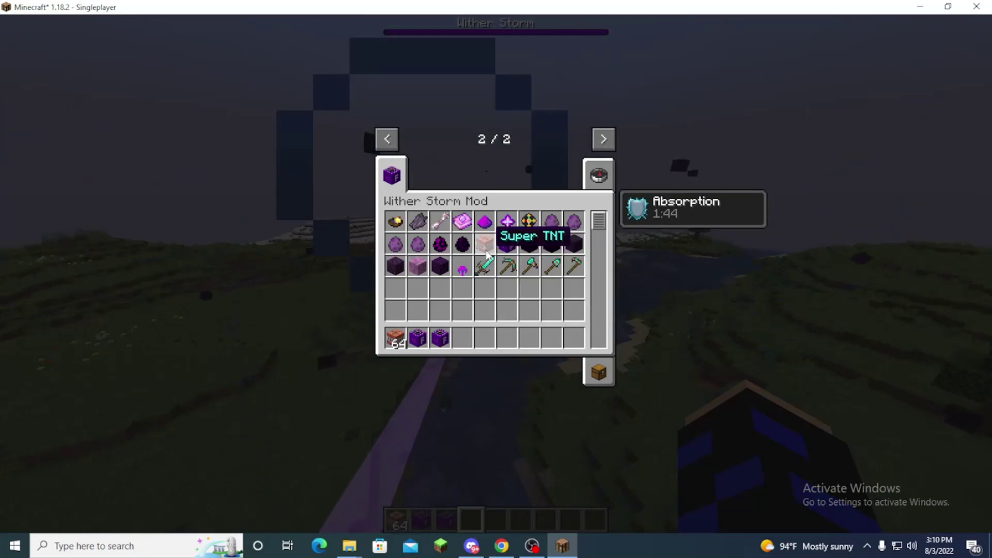
# - Close the Wither Storm Mod items and place a Formidibomb on the grass beside the river
pyautogui.press('e')
pyautogui.rightClick(495, 274)
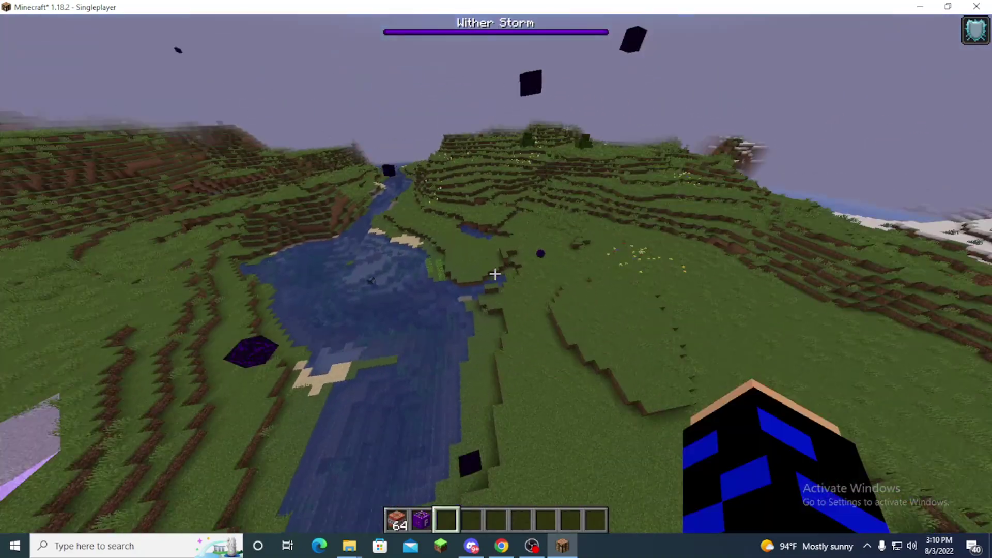
pyautogui.press('2')
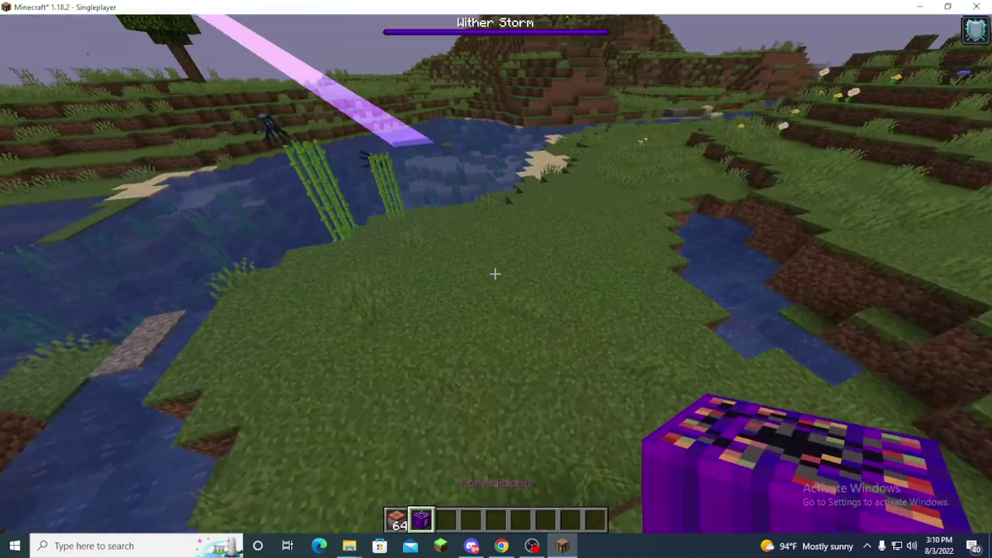
# - Search the creative items for "fli" and put a flint and steel in the third hotbar slot
pyautogui.press('e')
pyautogui.click(600, 175)
pyautogui.write('fli')
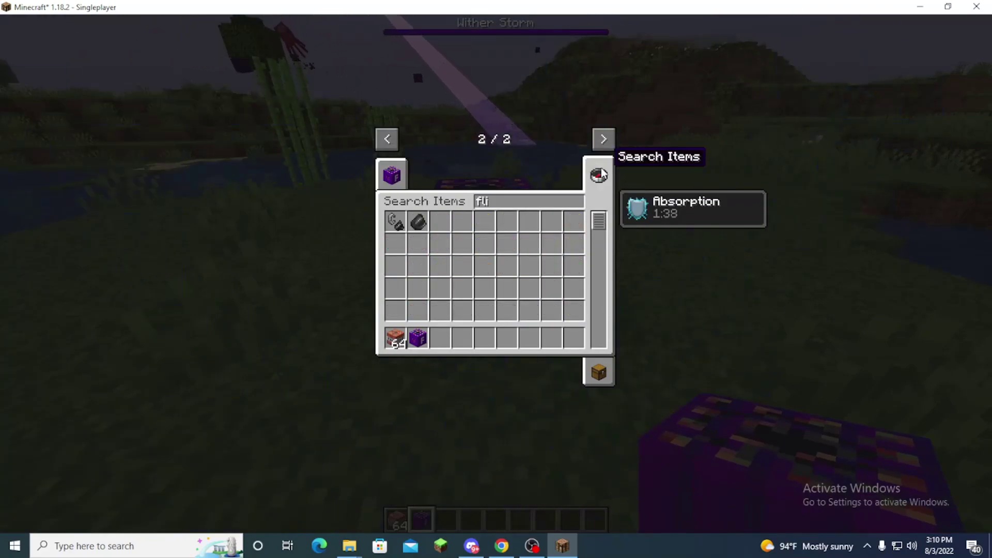
pyautogui.click(396, 221)
pyautogui.click(440, 339)
pyautogui.press('Escape')
# - Ignite the placed Formidibomb with the flint and steel, then retreat across the meadow to watch from a distance
pyautogui.press('3')
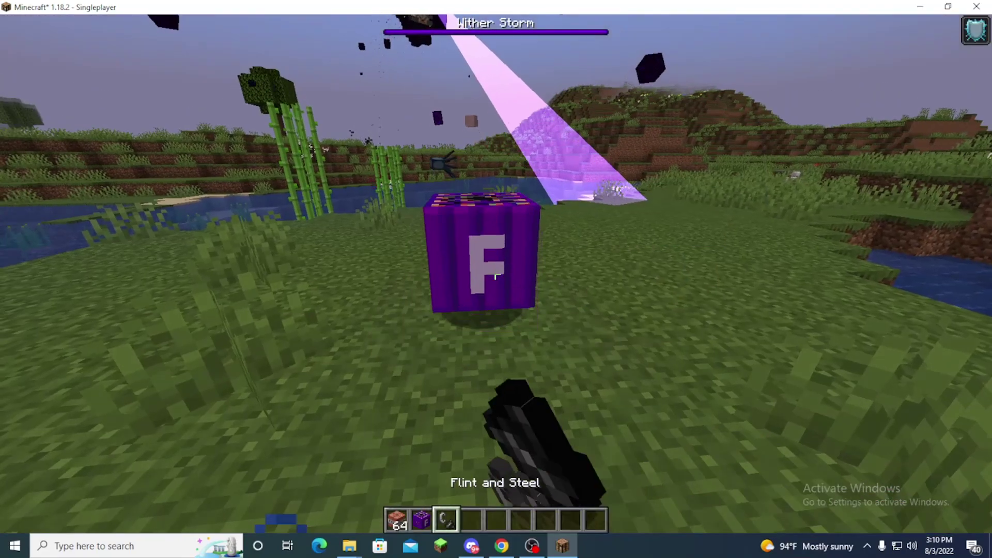
pyautogui.press('5')
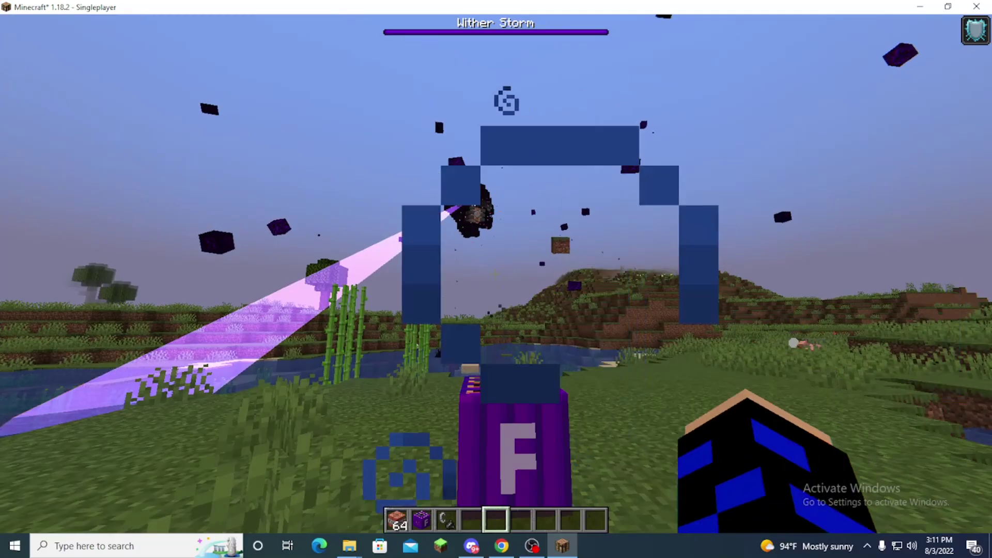
pyautogui.press('w')
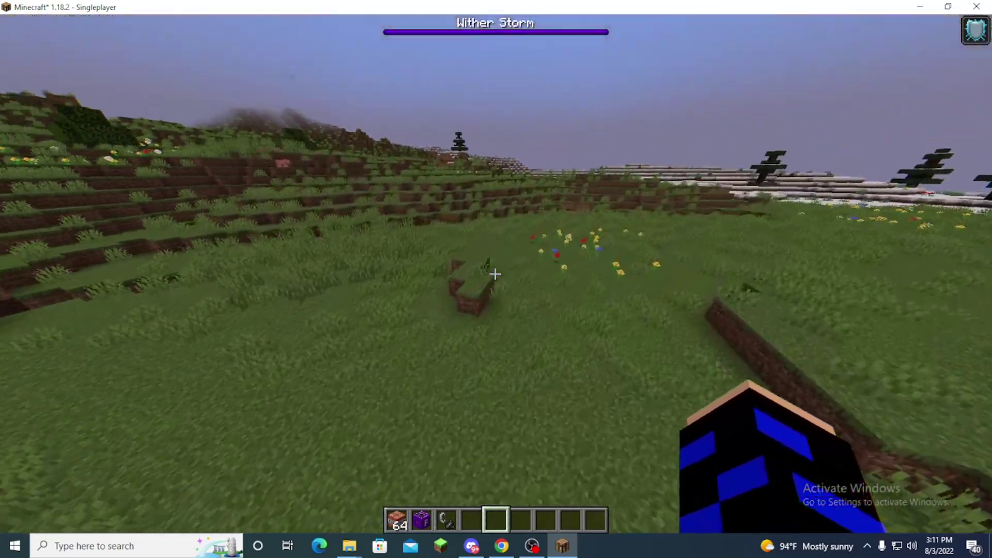
pyautogui.press('w')
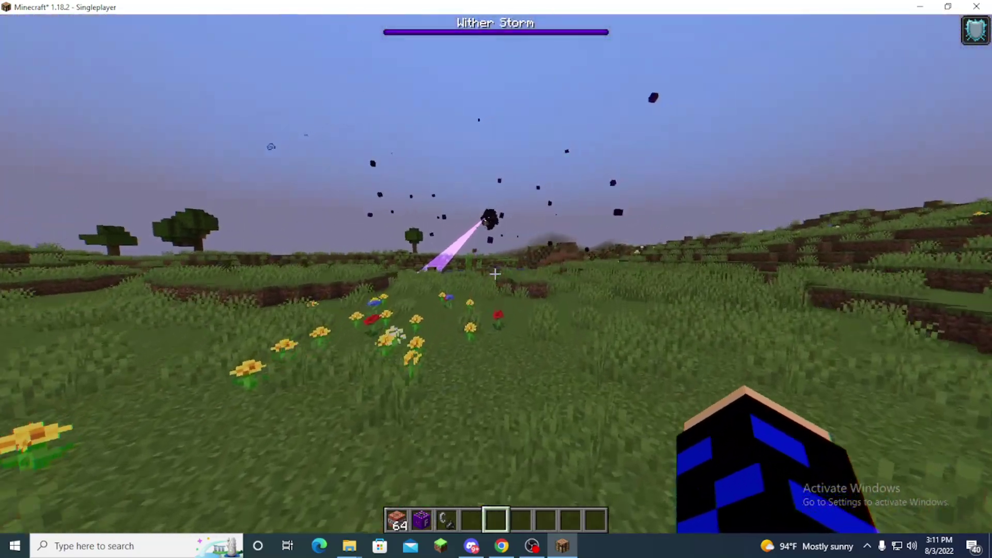
pyautogui.press('w')
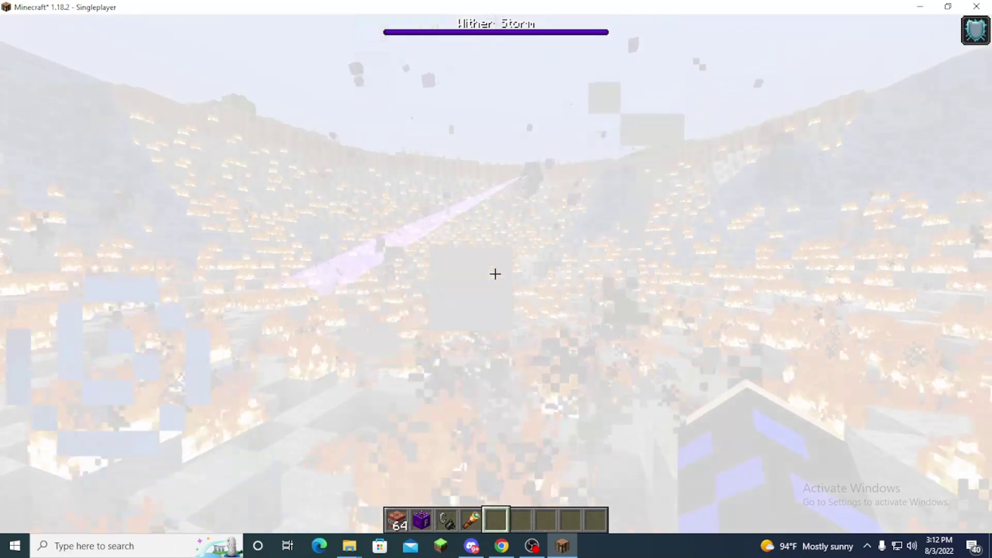
# - Examine the burning crater and the Wither Storm in third-person view and return to first person
pyautogui.press('F5')
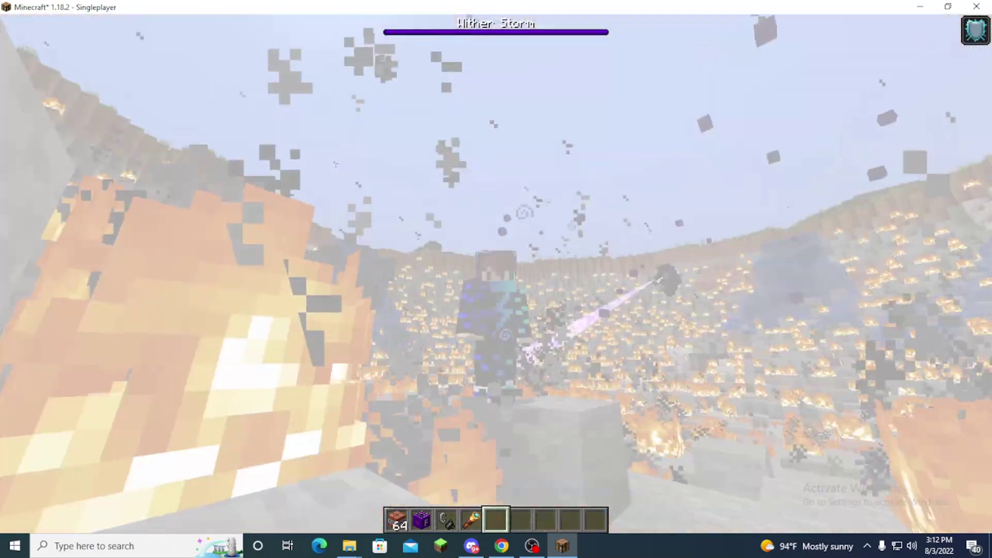
pyautogui.press('F5')
pyautogui.press('2')
pyautogui.press('5')
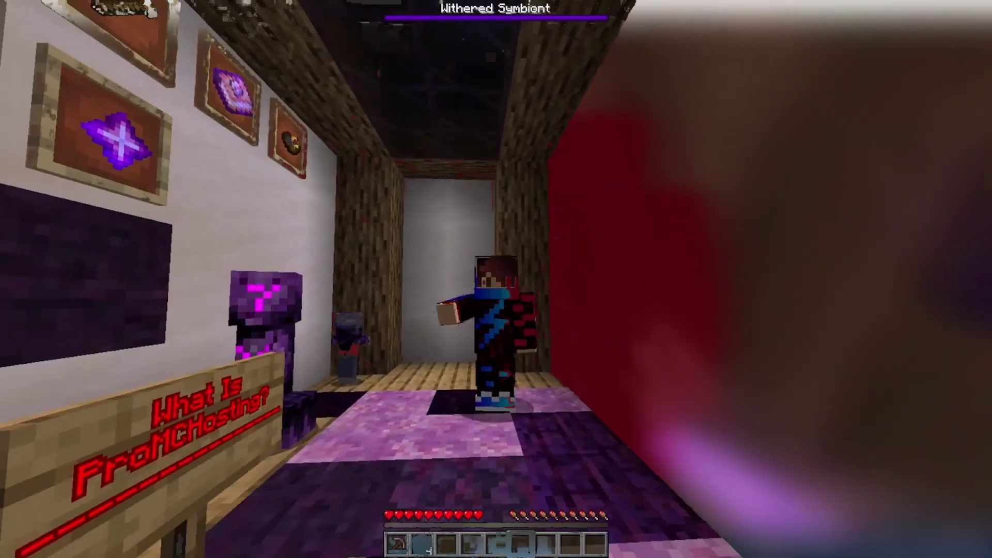
# - Walk around the mod display room in first person and examine its mobs, framed items and the ProMCHosting sign
pyautogui.press('F5')
pyautogui.press('w')
pyautogui.scroll(4, 495, 279)
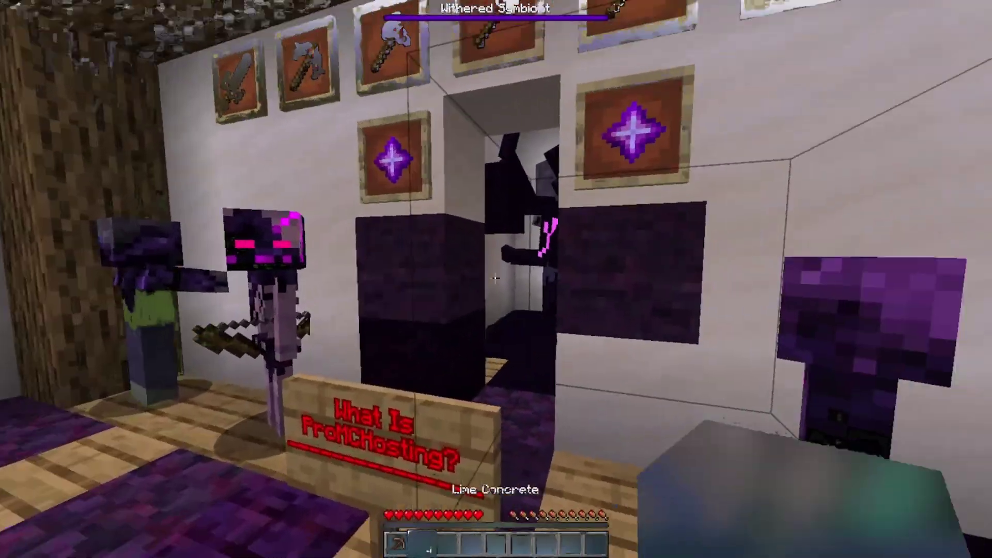
pyautogui.press('w')
pyautogui.press('s')
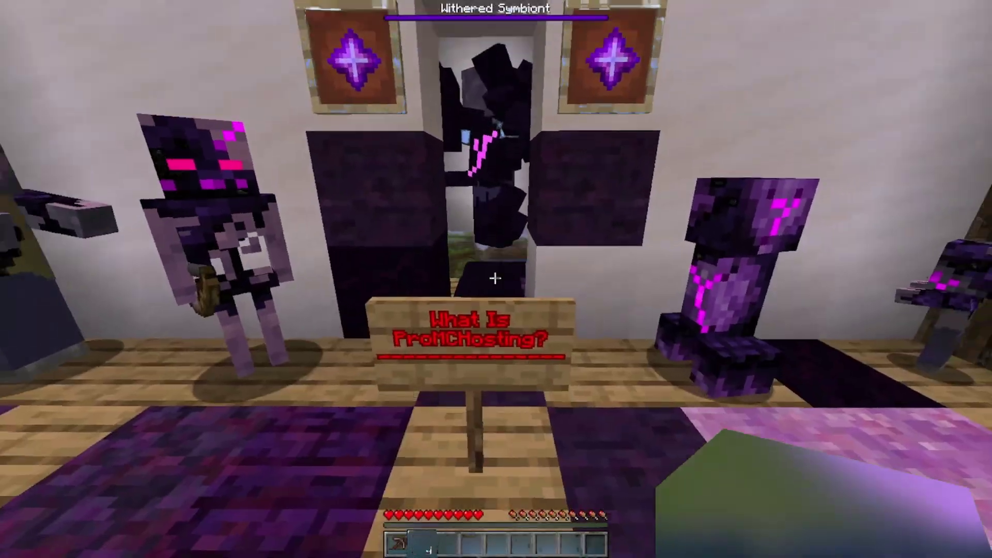
pyautogui.press('a')
pyautogui.press('s')
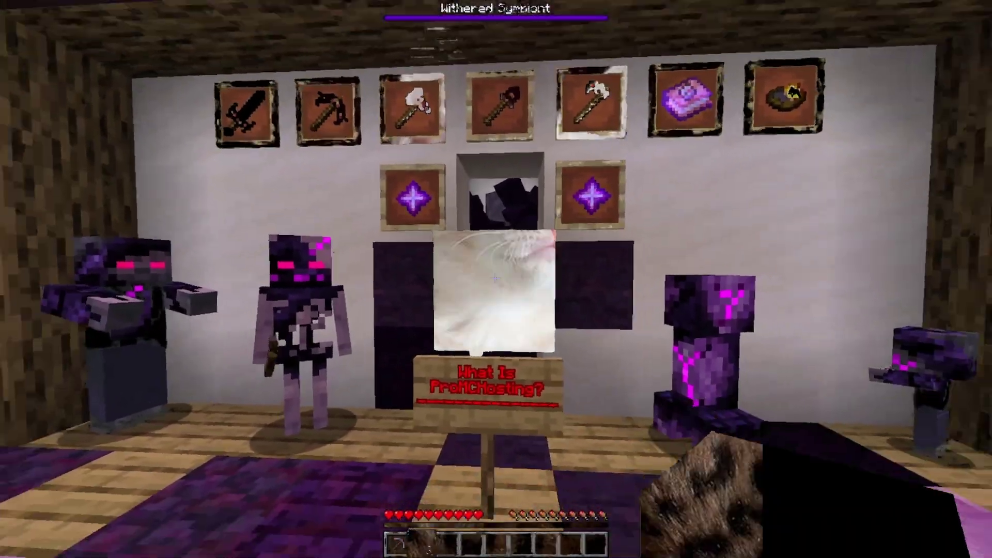